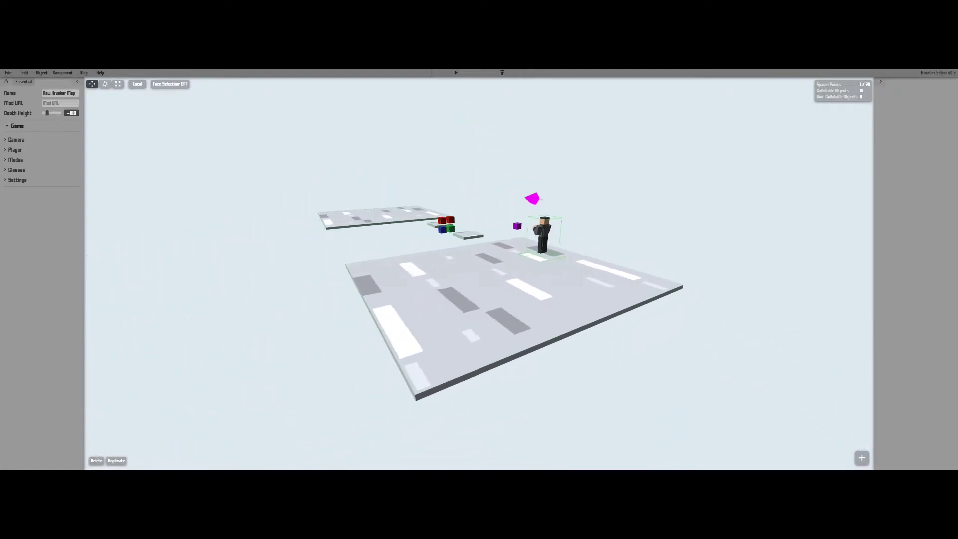
pyautogui.press('F11')
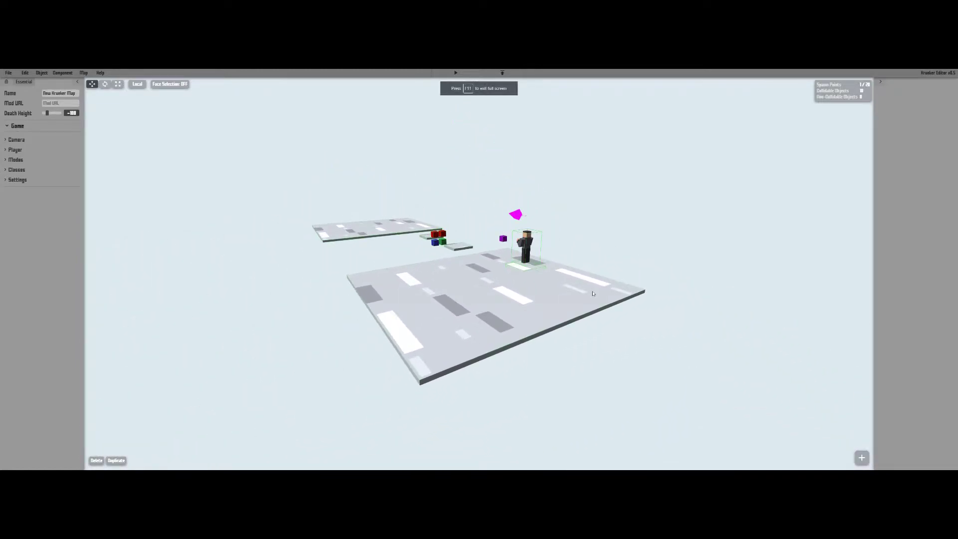
pyautogui.scroll(5, 487, 270)
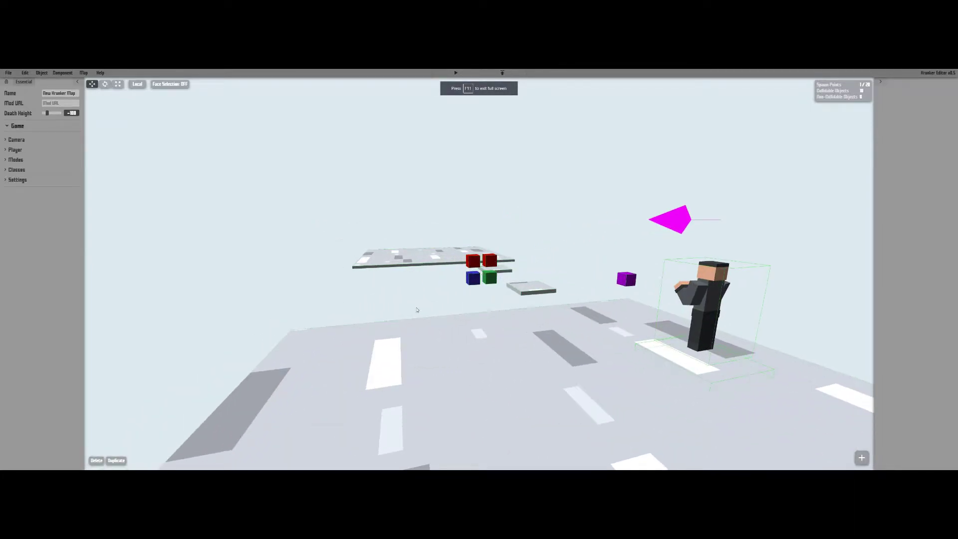
pyautogui.moveTo(409, 301); pyautogui.dragTo(381, 301)
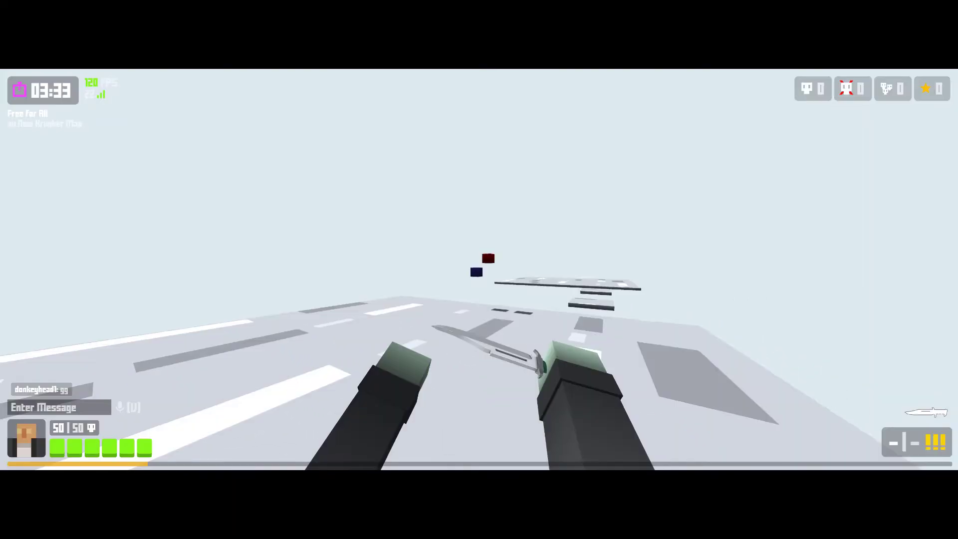
# Play-test the map, moving around the start platform to view the coloured cubes and the platforms beyond them
pyautogui.press('w')
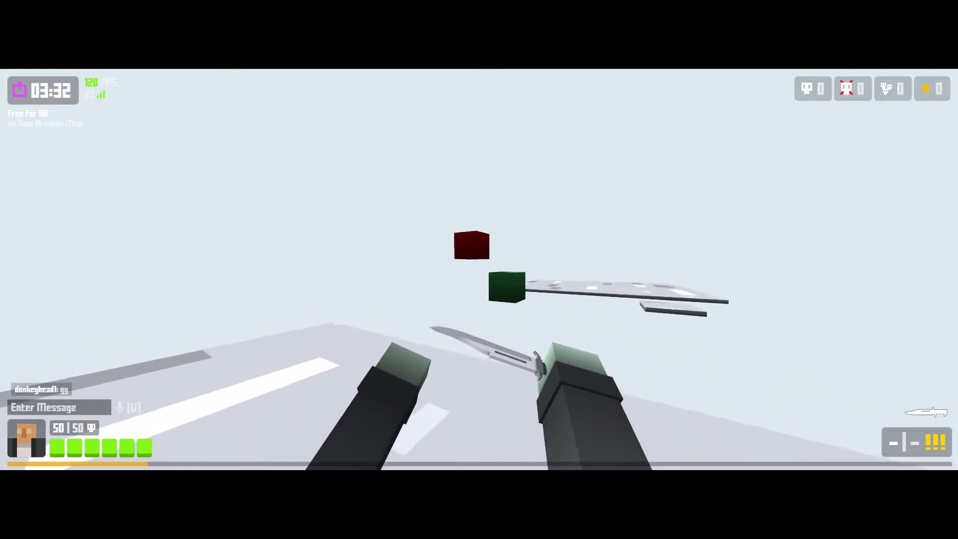
pyautogui.press('w')
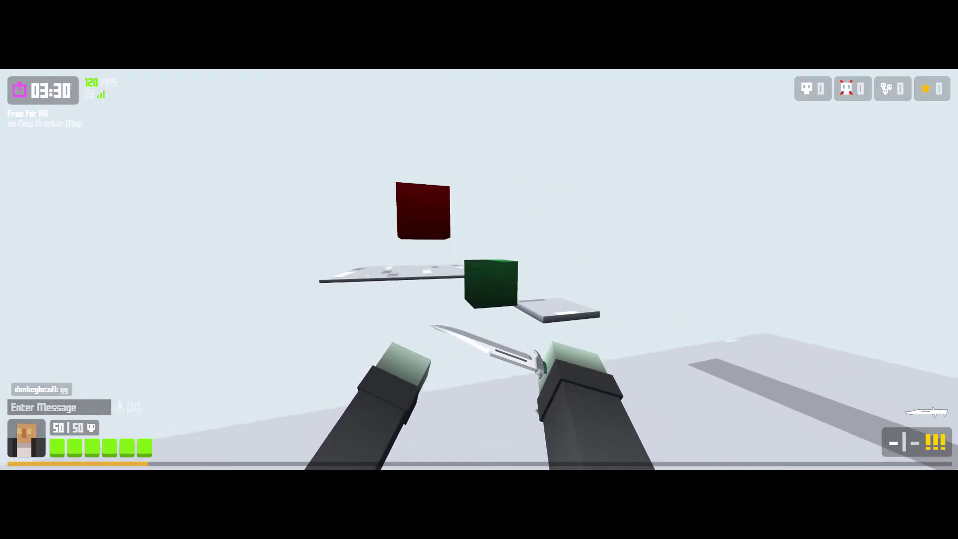
pyautogui.press('w')
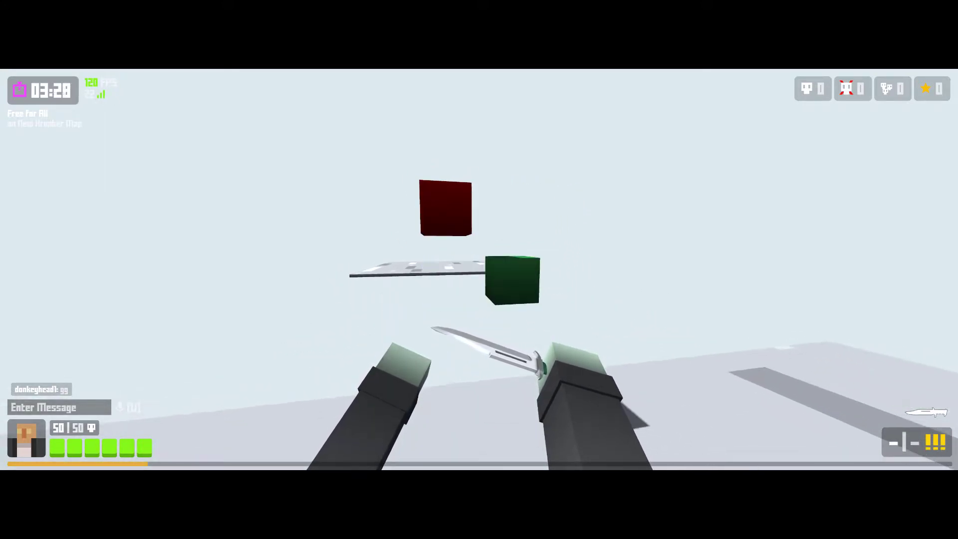
pyautogui.press('d')
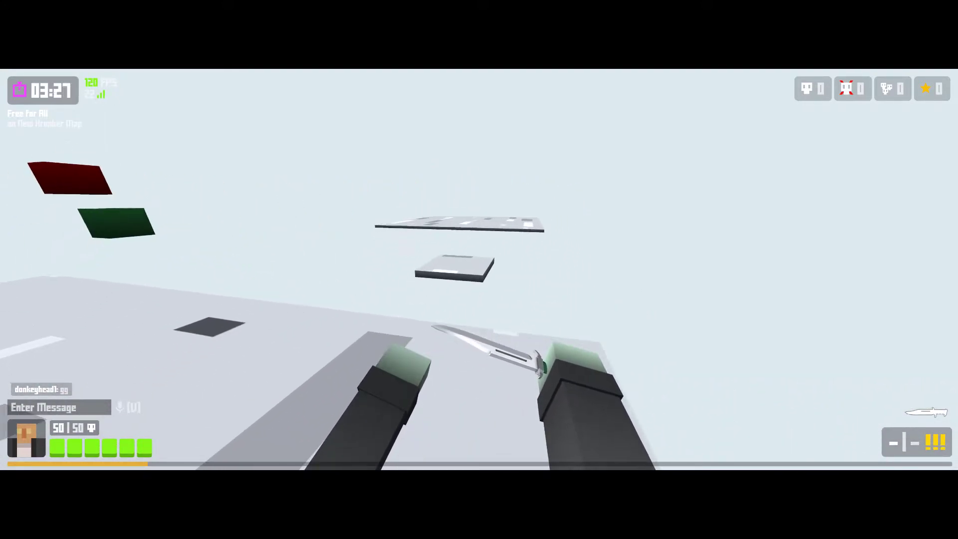
pyautogui.press('s')
pyautogui.press('w')
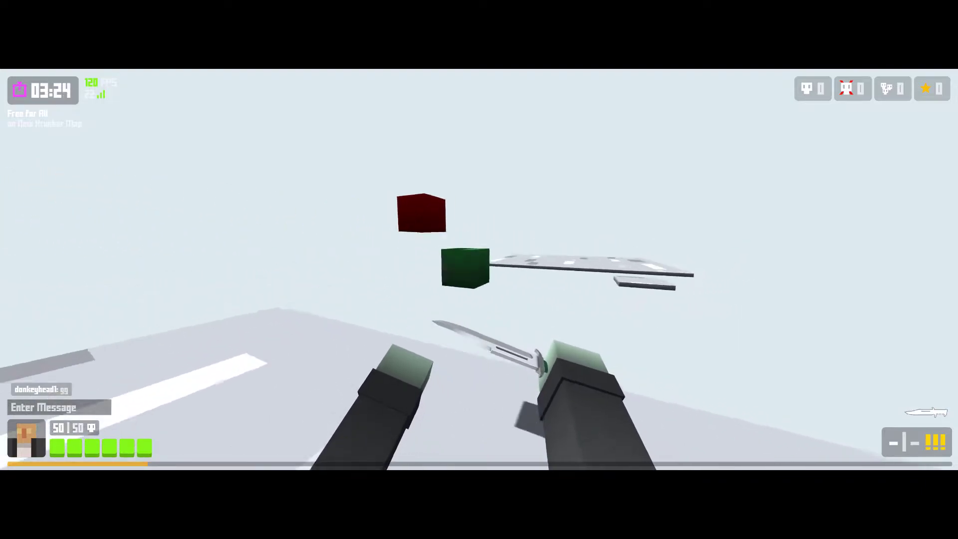
pyautogui.press('w')
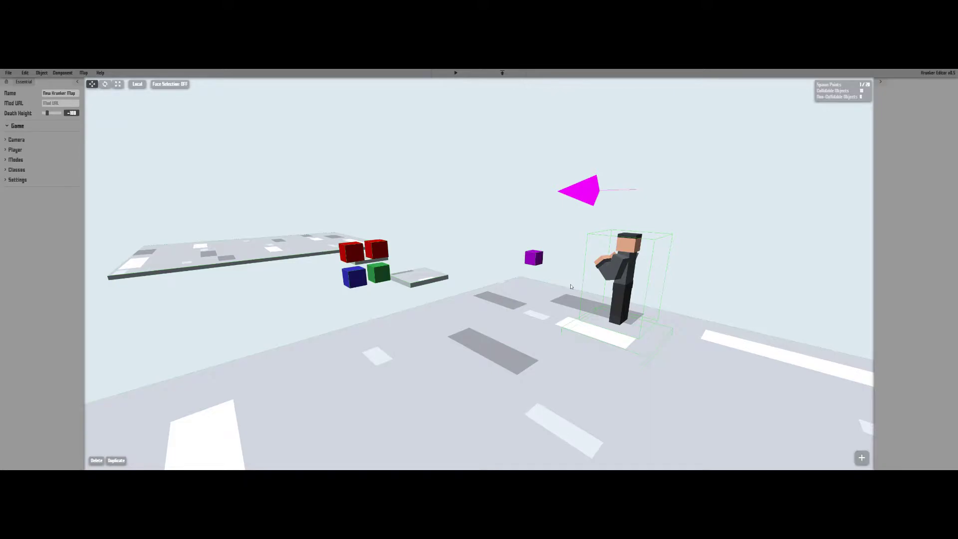
# Examine the event, action and interface settings of the floor trigger under the spawn point and of the purple cube trigger
pyautogui.click(592, 344)
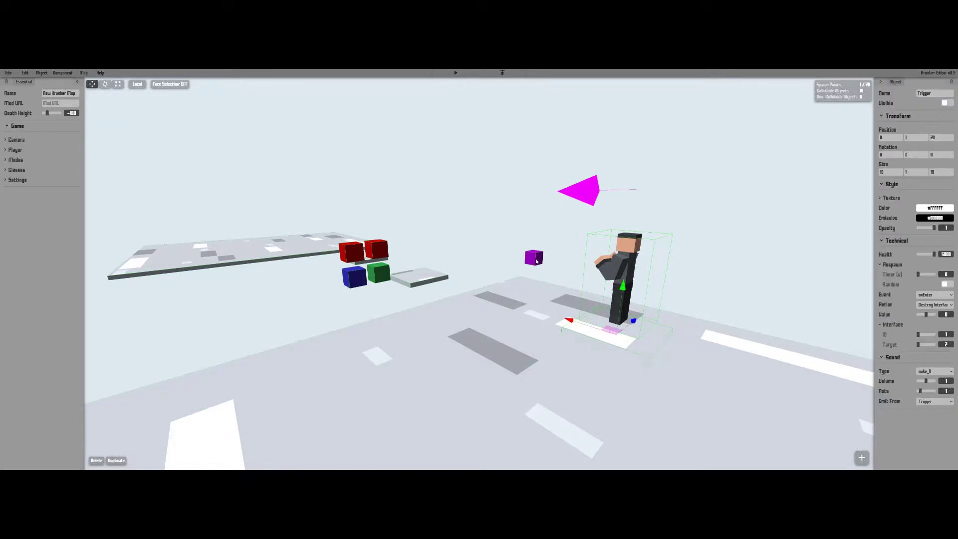
pyautogui.click(535, 261)
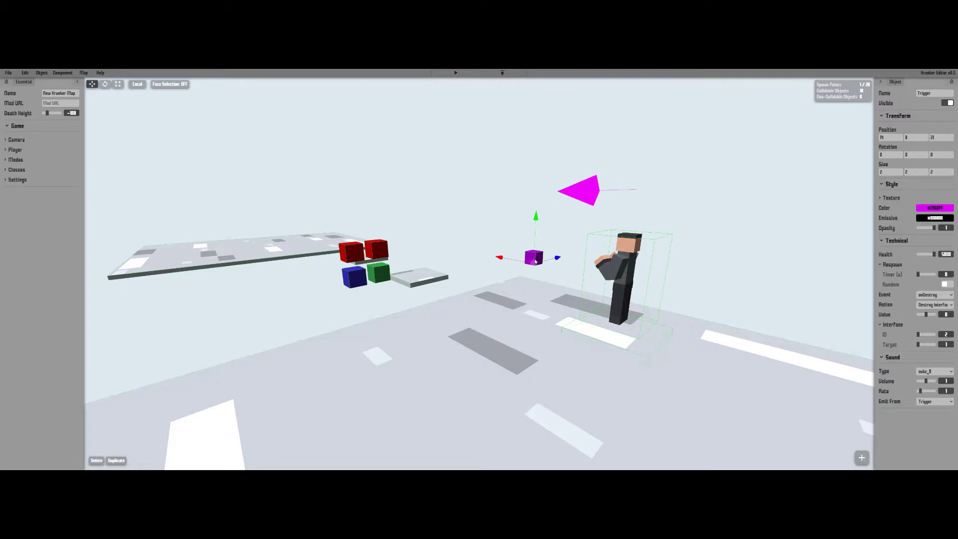
pyautogui.click(604, 338)
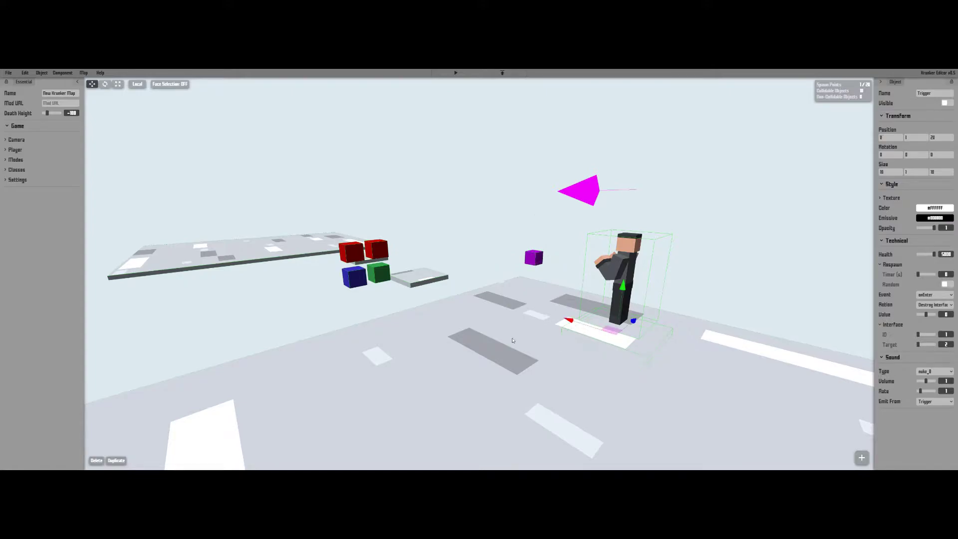
# Compare the respawn, event and interface settings of the blue and green cube triggers
pyautogui.click(358, 276)
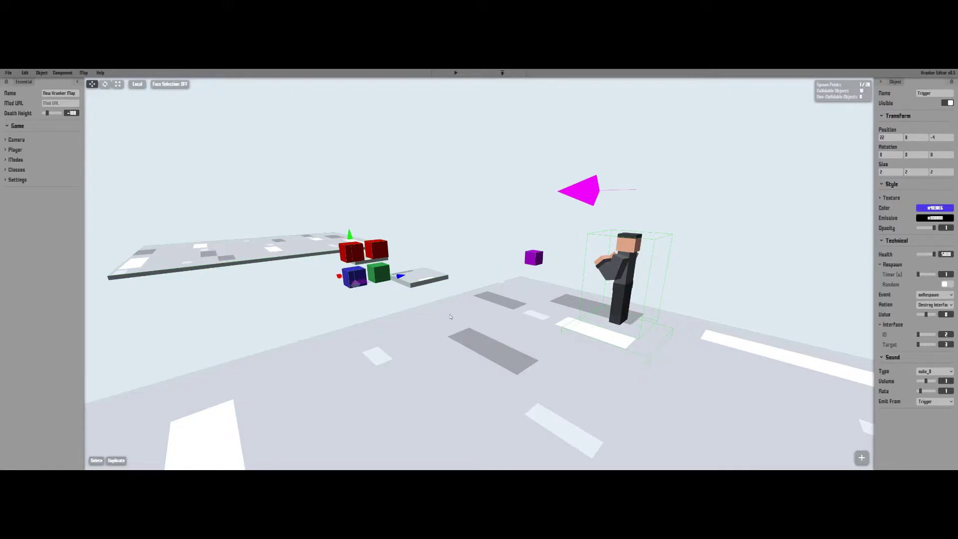
pyautogui.press('w')
pyautogui.moveTo(542, 336); pyautogui.dragTo(421, 289, button='right')
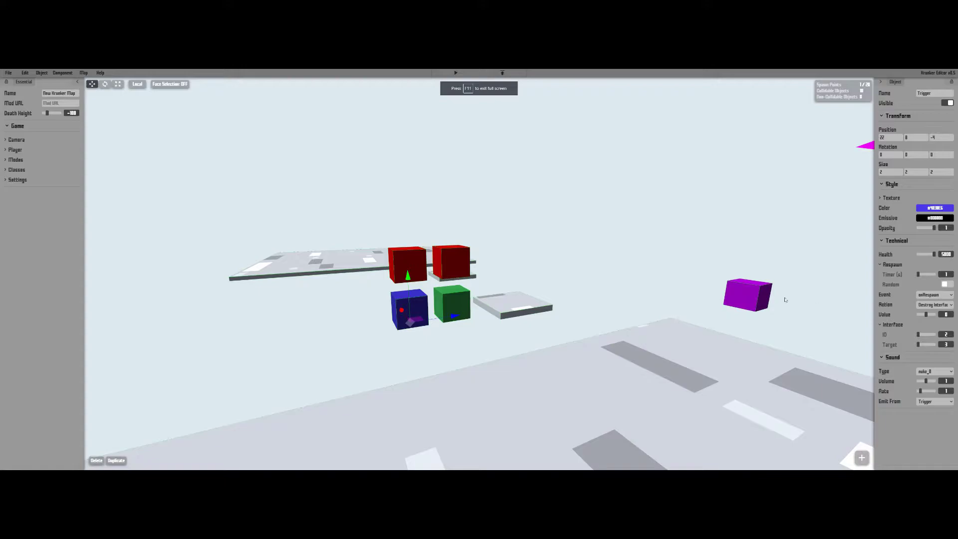
pyautogui.click(462, 302)
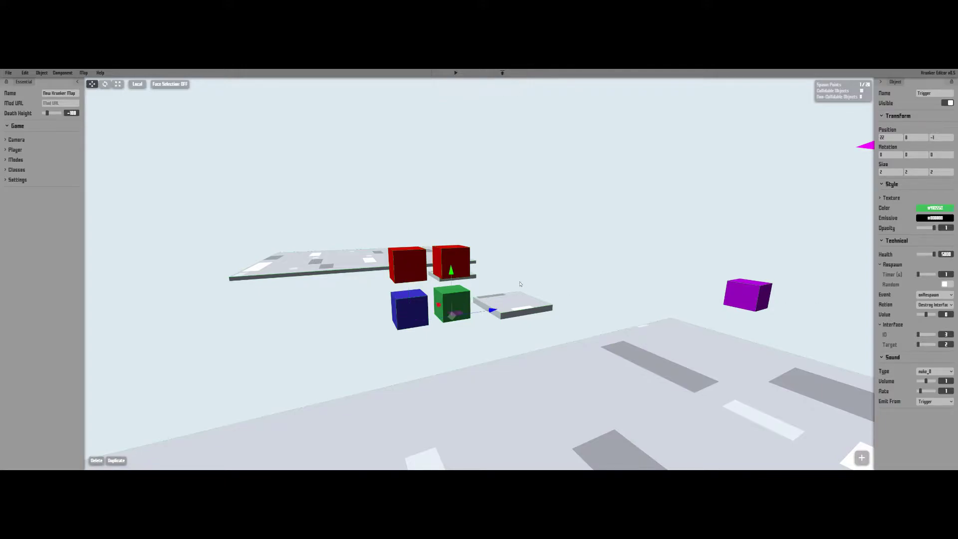
pyautogui.click(408, 304)
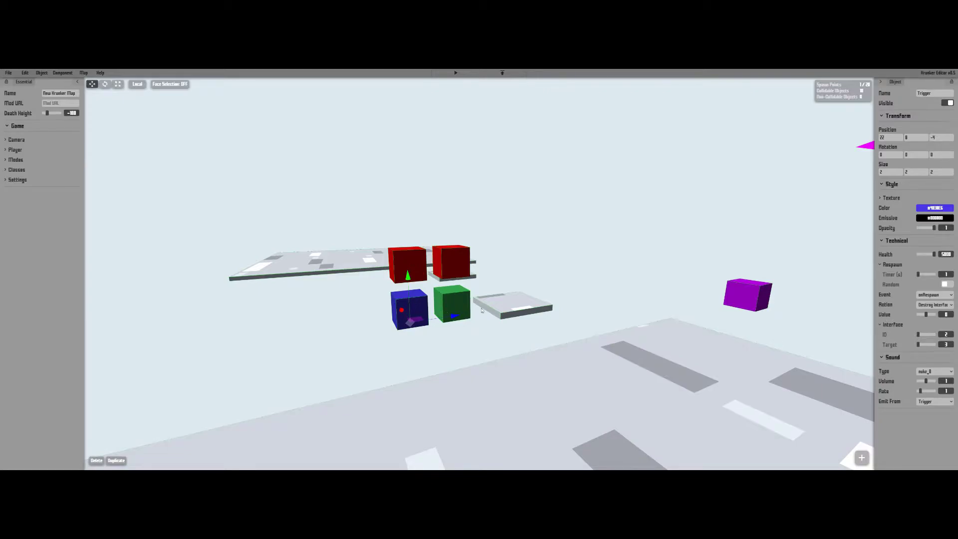
# Examine the event, action and interface settings of the two red cube triggers, comparing them with the green cube
pyautogui.moveTo(482, 310); pyautogui.dragTo(503, 336)
pyautogui.press('w')
pyautogui.click(464, 333)
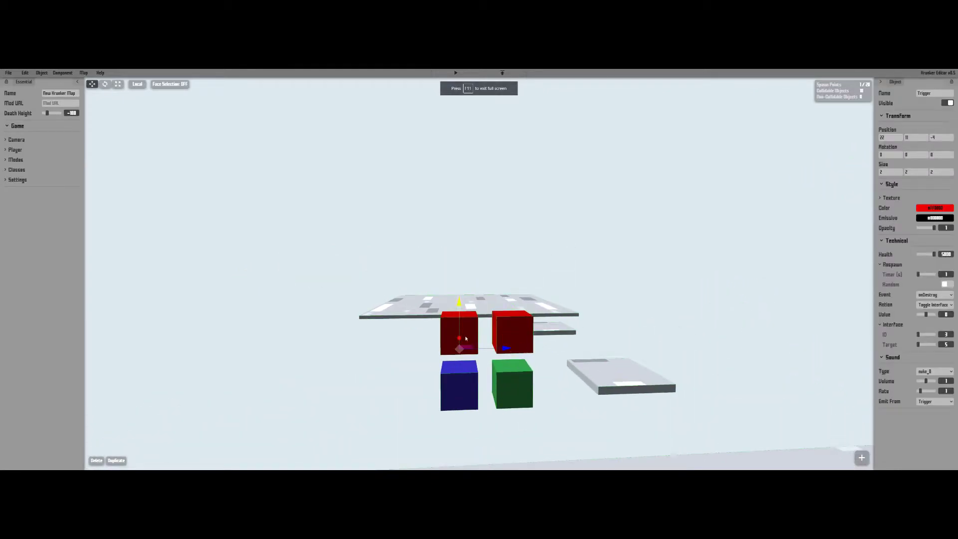
pyautogui.click(525, 323)
pyautogui.click(523, 384)
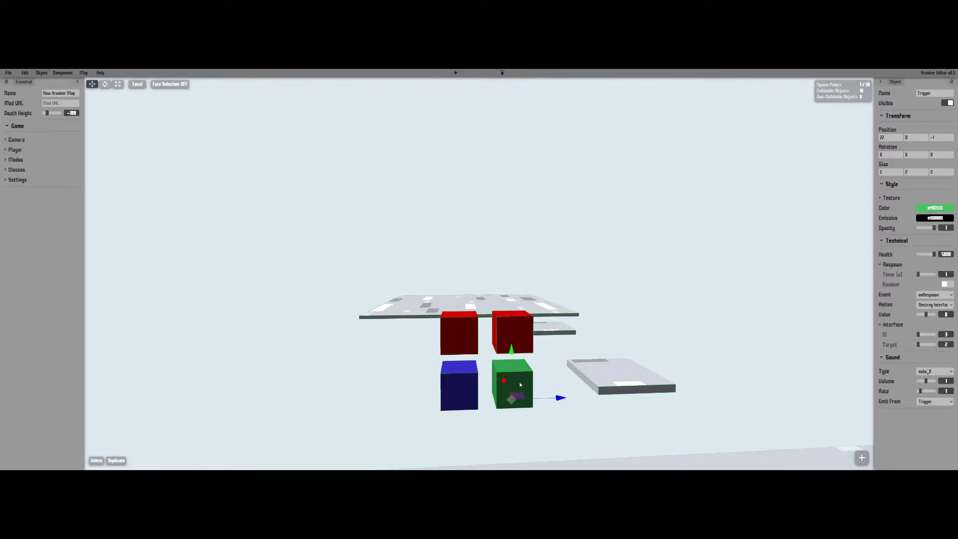
pyautogui.click(521, 331)
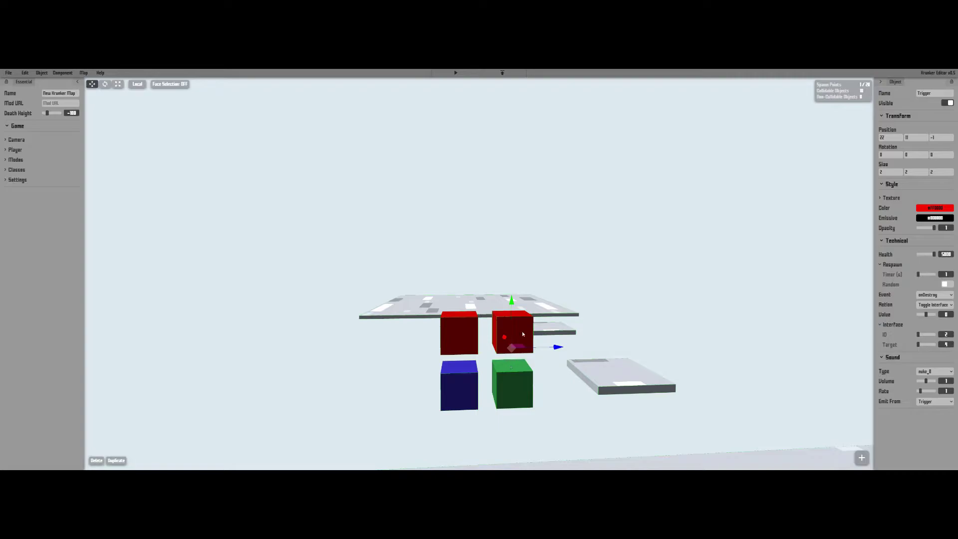
# Examine the interface IDs of the two small gate platforms and compare them with the blue and red cube triggers
pyautogui.click(622, 374)
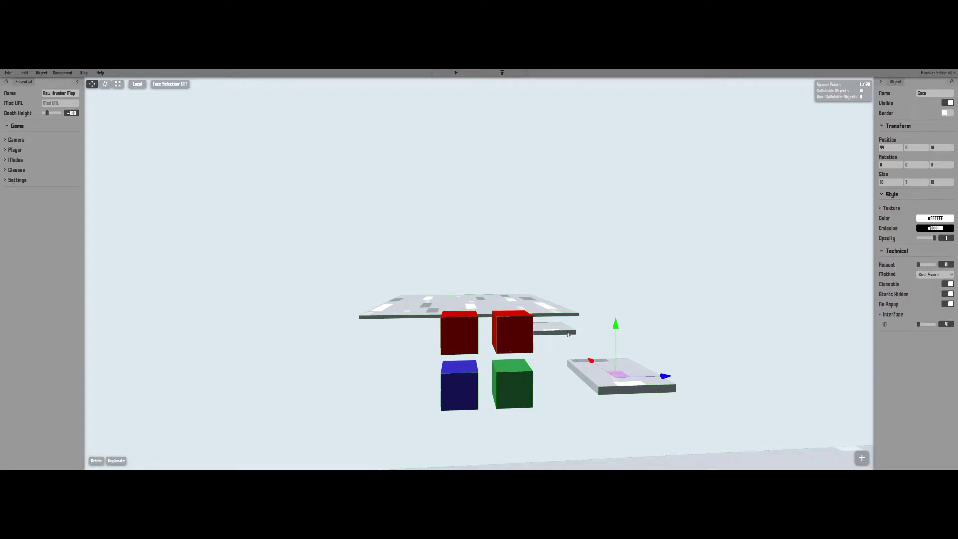
pyautogui.click(473, 375)
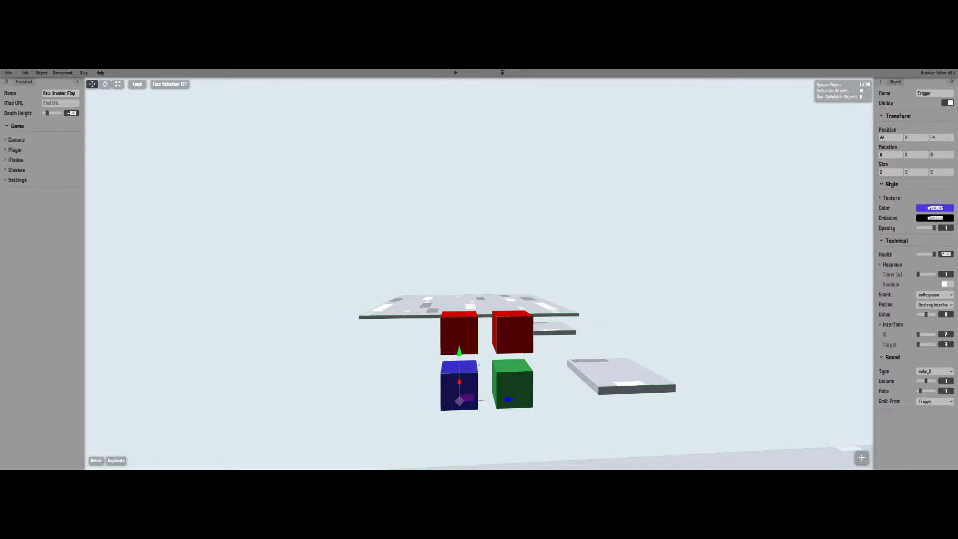
pyautogui.click(469, 320)
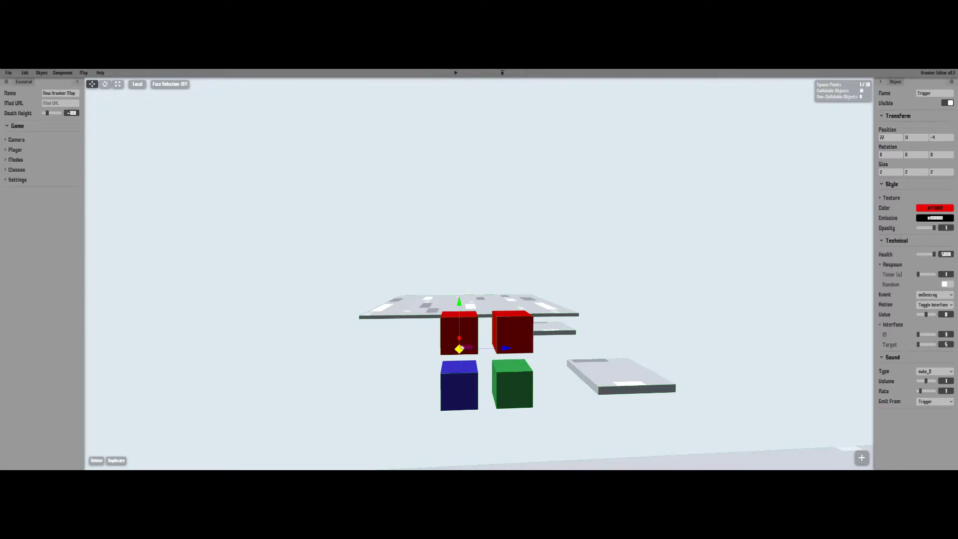
pyautogui.press('d')
pyautogui.moveTo(461, 348); pyautogui.dragTo(429, 350, button='right')
pyautogui.click(552, 317)
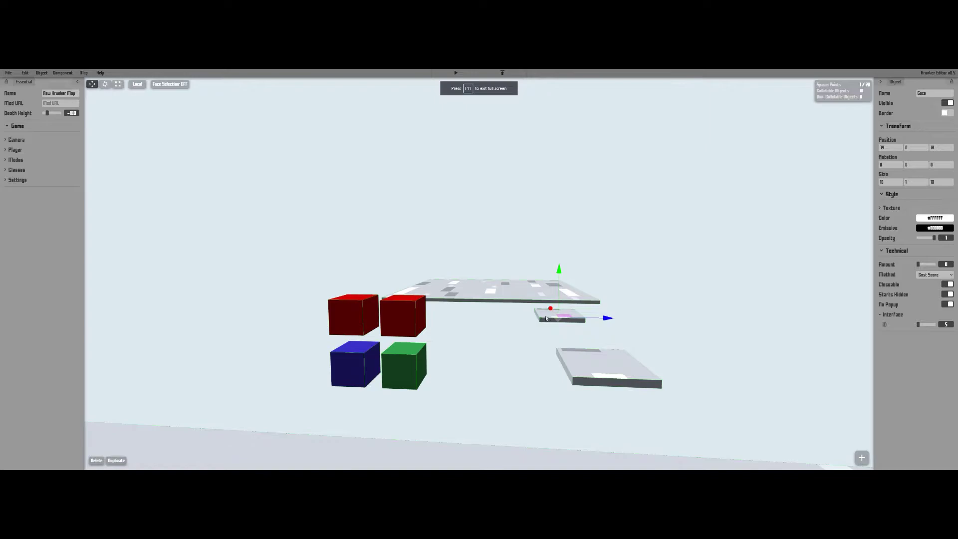
pyautogui.click(498, 377)
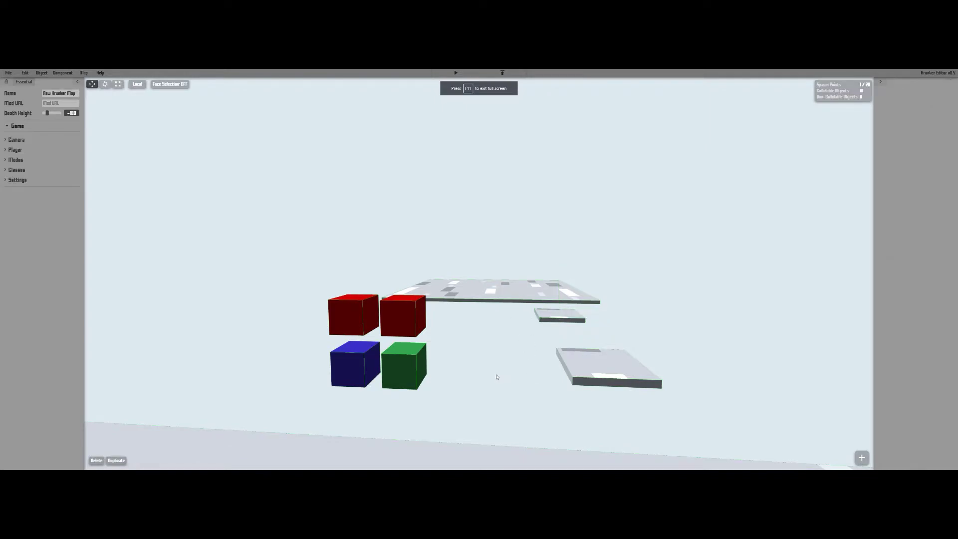
# Add a spawn point to the map
pyautogui.moveTo(498, 376); pyautogui.dragTo(498, 376, button='right')
pyautogui.press('s')
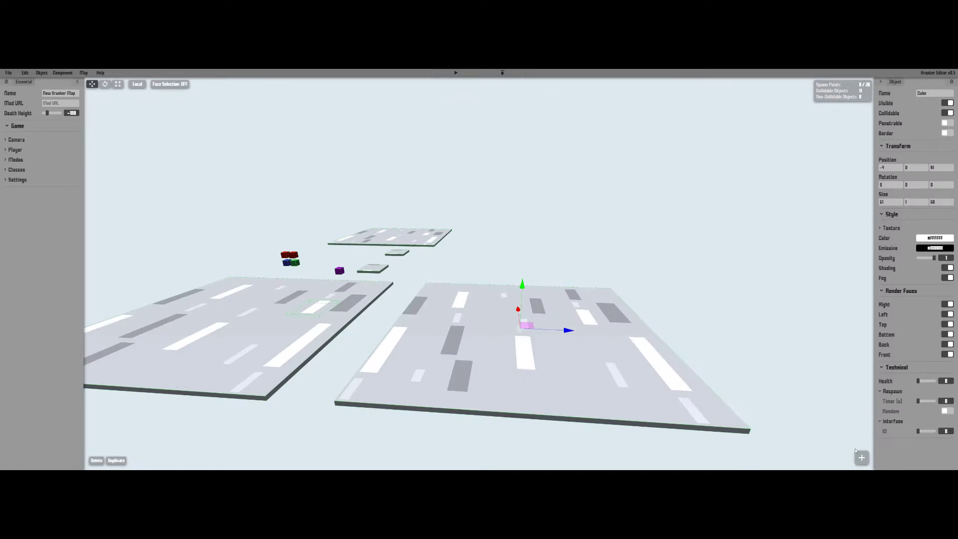
pyautogui.click(859, 455)
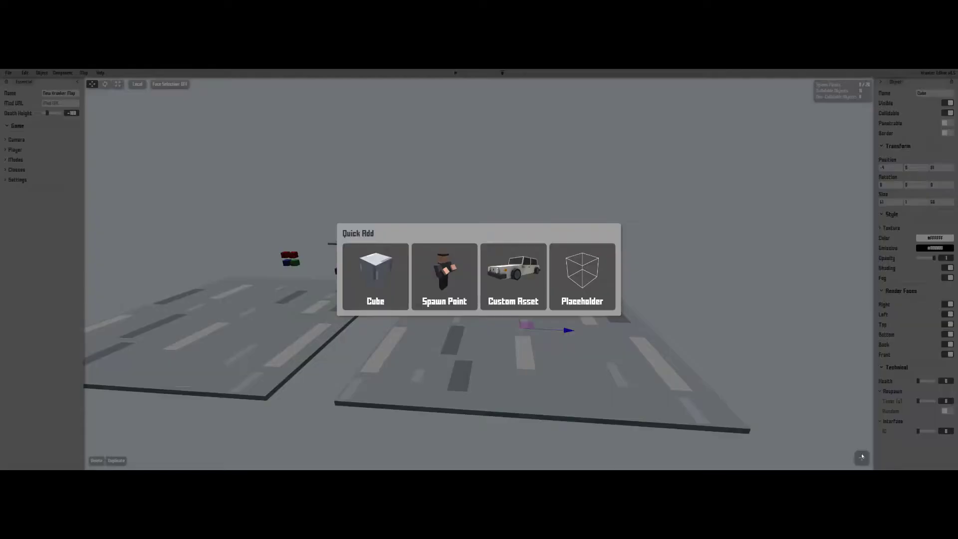
pyautogui.click(474, 332)
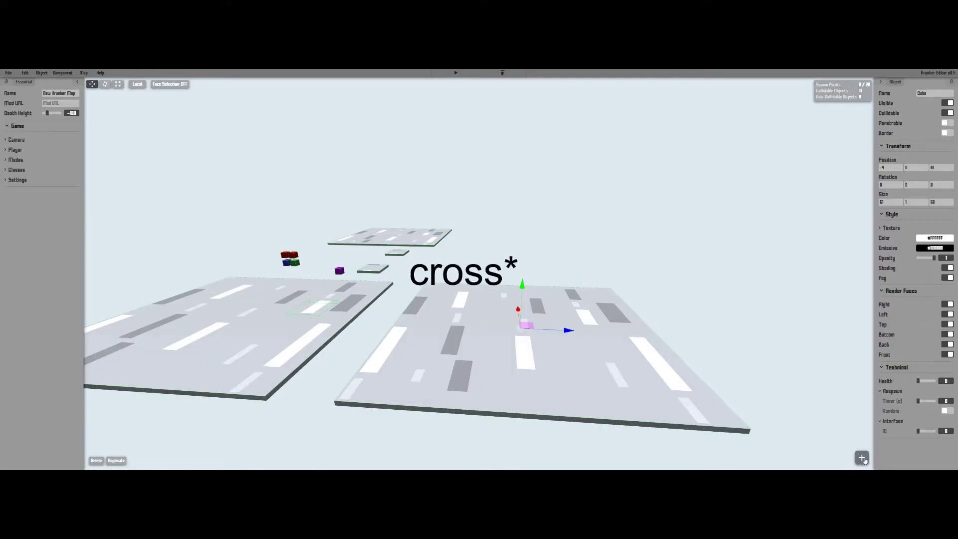
pyautogui.click(861, 458)
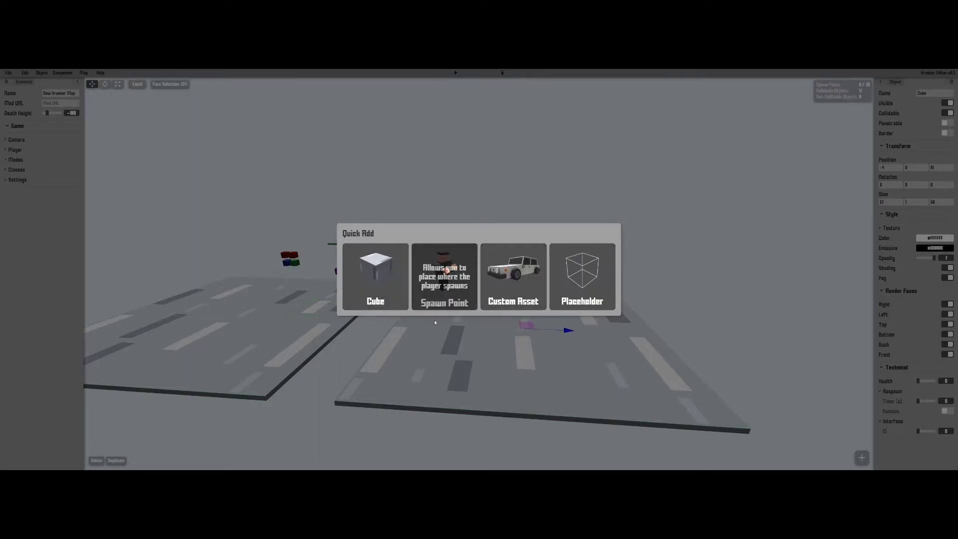
pyautogui.click(446, 285)
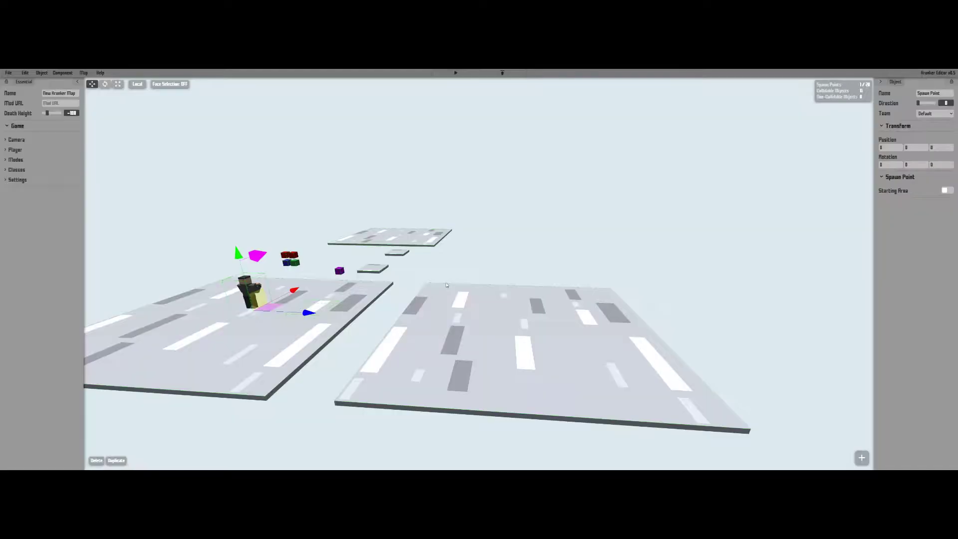
# Move the new spawn point along the Z axis onto the middle of the empty large platform and deselect it
pyautogui.moveTo(307, 313); pyautogui.dragTo(582, 324)
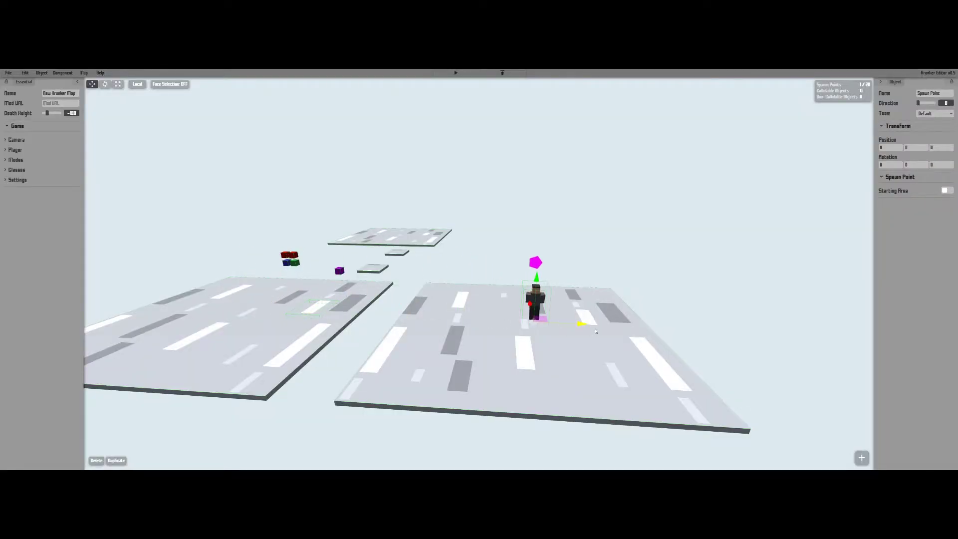
pyautogui.moveTo(538, 280); pyautogui.dragTo(538, 270)
pyautogui.click(538, 265)
pyautogui.moveTo(537, 266); pyautogui.dragTo(507, 277, button='right')
pyautogui.press('w')
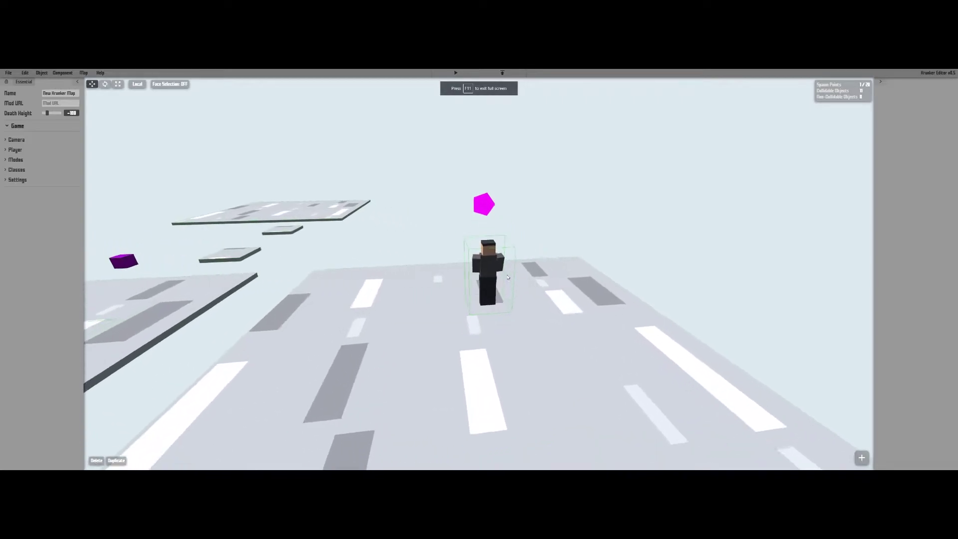
pyautogui.scroll(2, 507, 277)
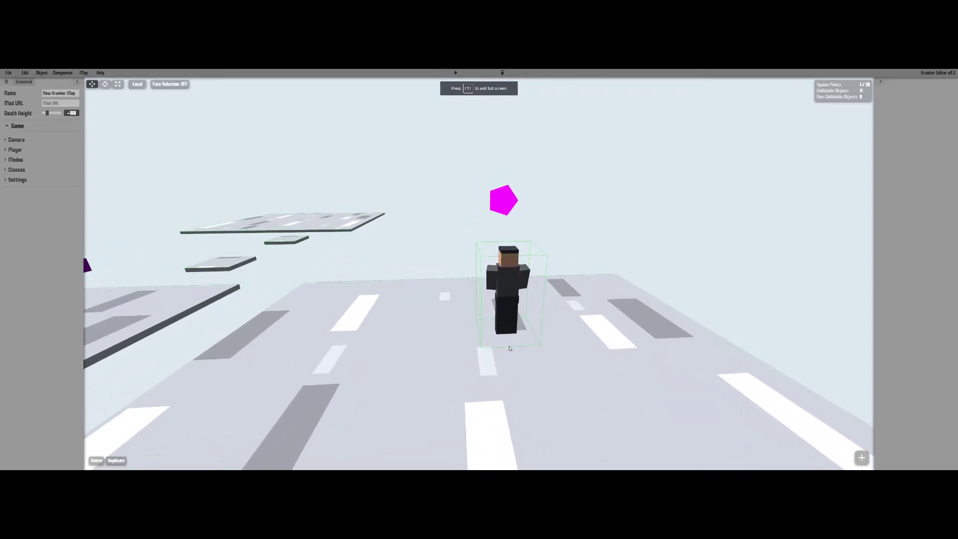
pyautogui.scroll(-5, 509, 347)
pyautogui.scroll(2, 484, 339)
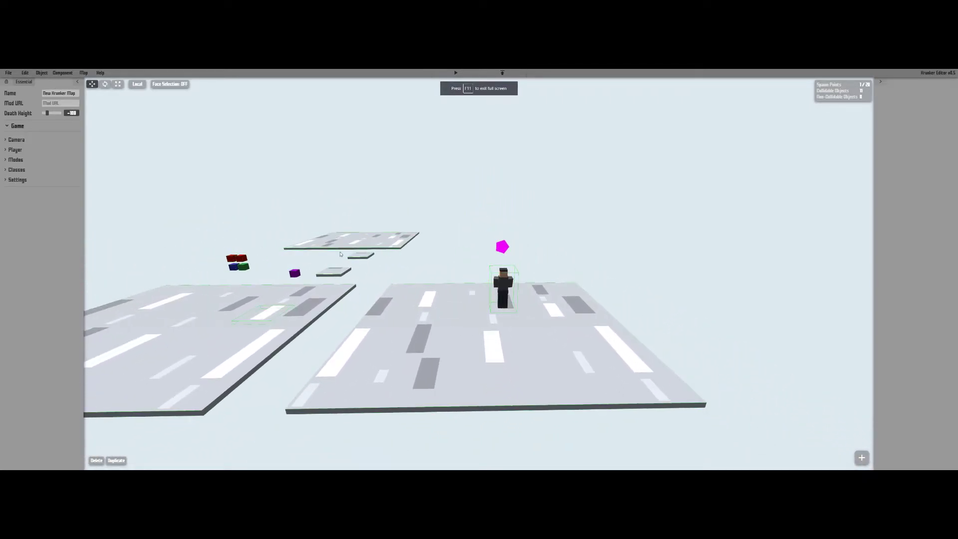
# Add a trigger to the map and move it along the Z axis to the spawn point
pyautogui.click(41, 73)
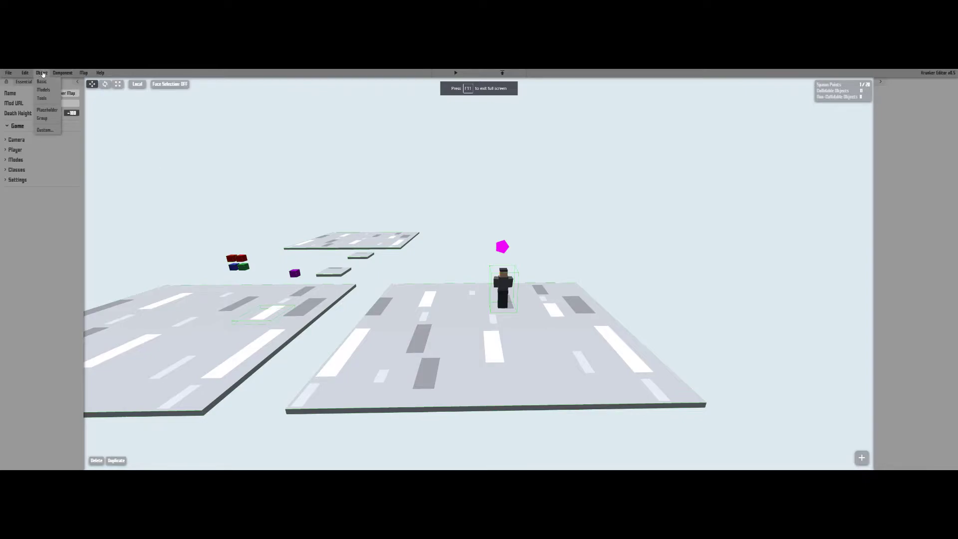
pyautogui.moveTo(60, 101)
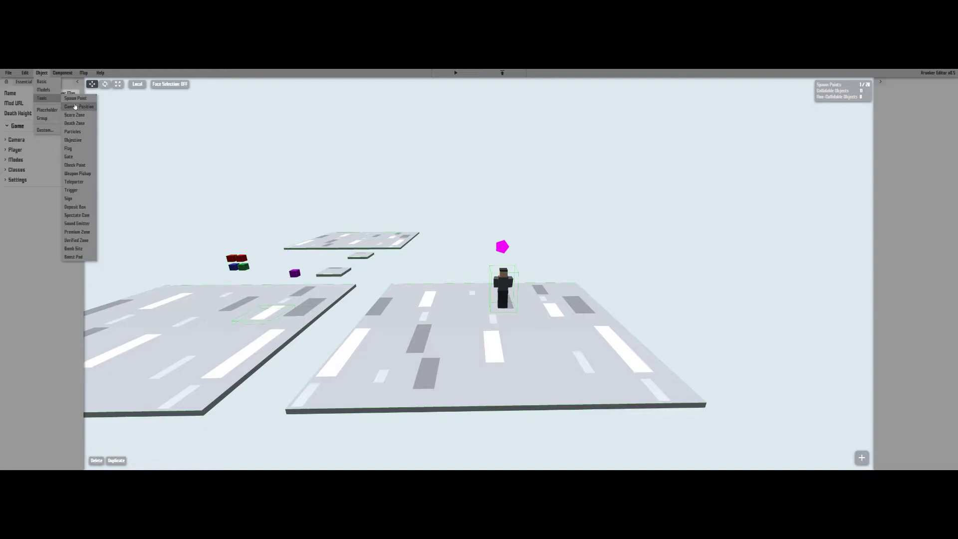
pyautogui.click(76, 193)
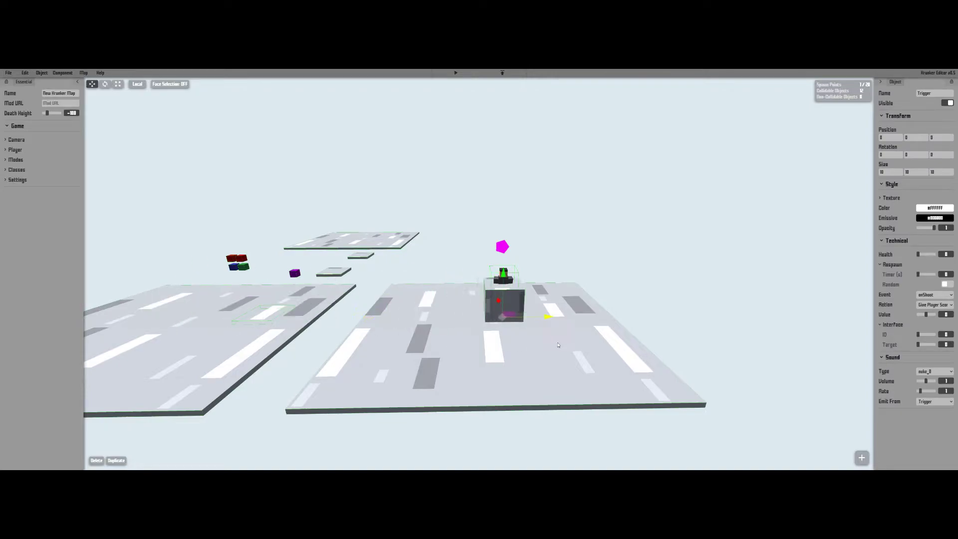
pyautogui.moveTo(558, 345); pyautogui.dragTo(560, 345)
# Flatten the new trigger to a height of 1
pyautogui.press('r')
pyautogui.moveTo(504, 275); pyautogui.dragTo(501, 316)
pyautogui.moveTo(477, 364); pyautogui.dragTo(579, 372, button='right')
pyautogui.press('w')
pyautogui.press('a')
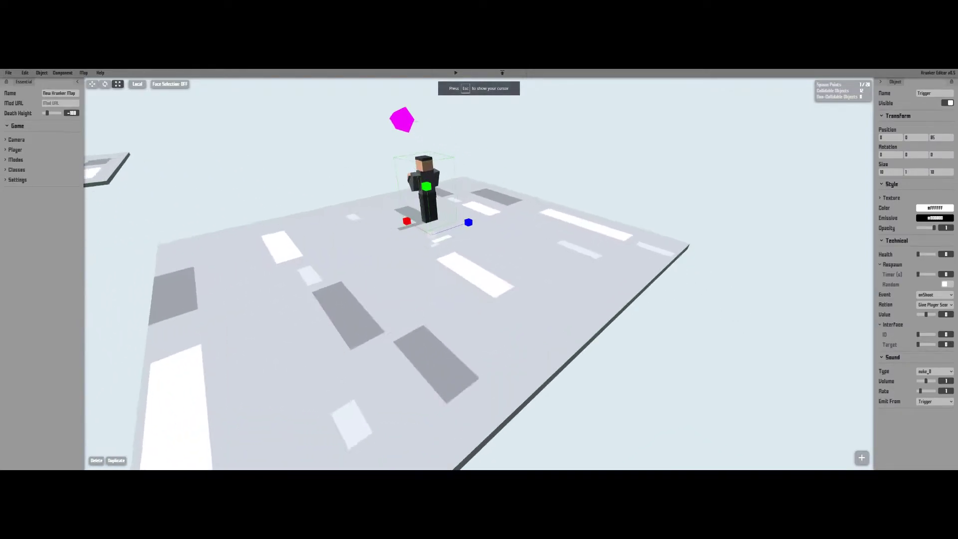
# Raise the flat trigger to a Y position of 1 so that it lies under the spawn point
pyautogui.moveTo(479, 270); pyautogui.dragTo(479, 239, button='right')
pyautogui.press('t')
pyautogui.moveTo(459, 258); pyautogui.dragTo(460, 245)
pyautogui.moveTo(460, 245); pyautogui.dragTo(513, 247, button='right')
pyautogui.press('w')
pyautogui.press('a')
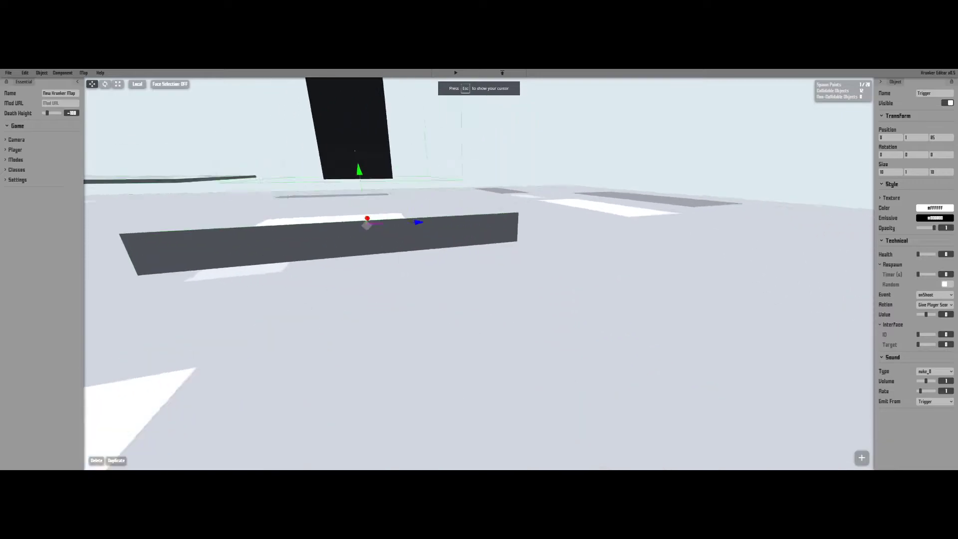
pyautogui.moveTo(514, 292); pyautogui.dragTo(514, 292, button='right')
pyautogui.moveTo(461, 308); pyautogui.dragTo(399, 339, button='right')
pyautogui.press('s')
pyautogui.press('d')
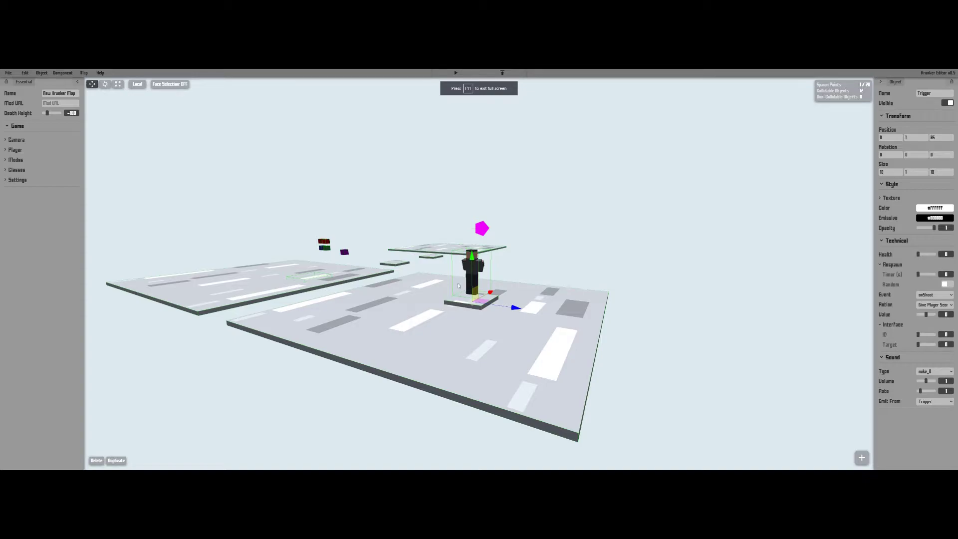
# Configure the flat trigger with event onEnter, action Destroy Interface, maximum health, interface ID 1 and target 2, and make it invisible
pyautogui.scroll(10, 458, 285)
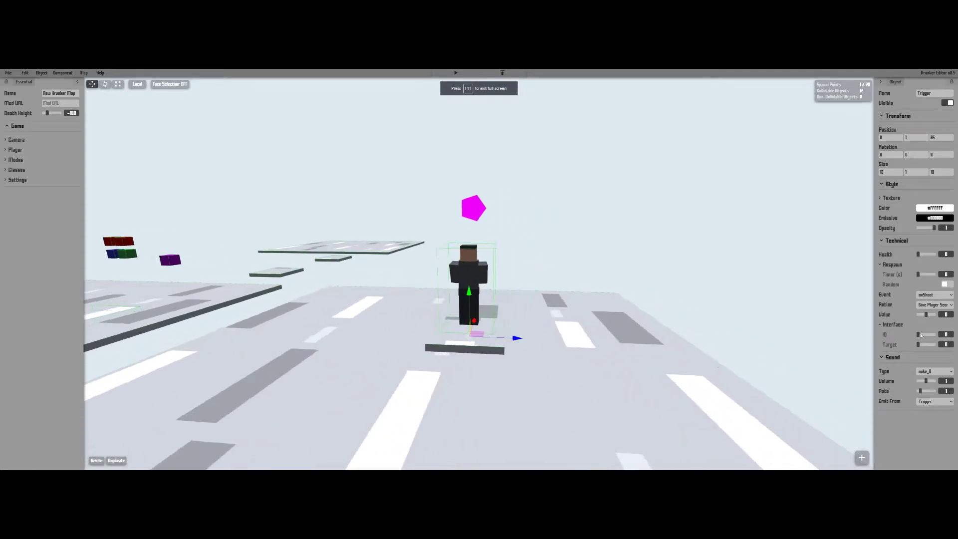
pyautogui.click(929, 294)
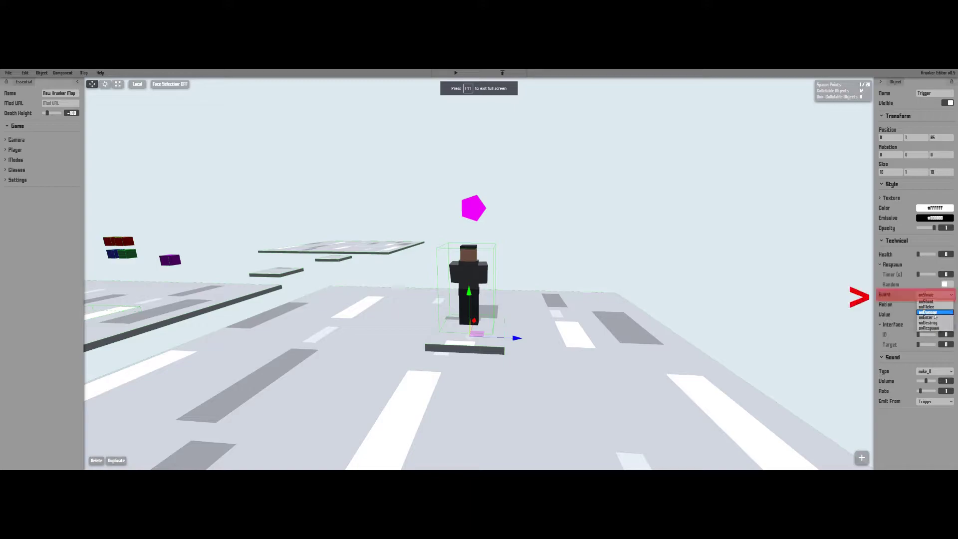
pyautogui.click(934, 317)
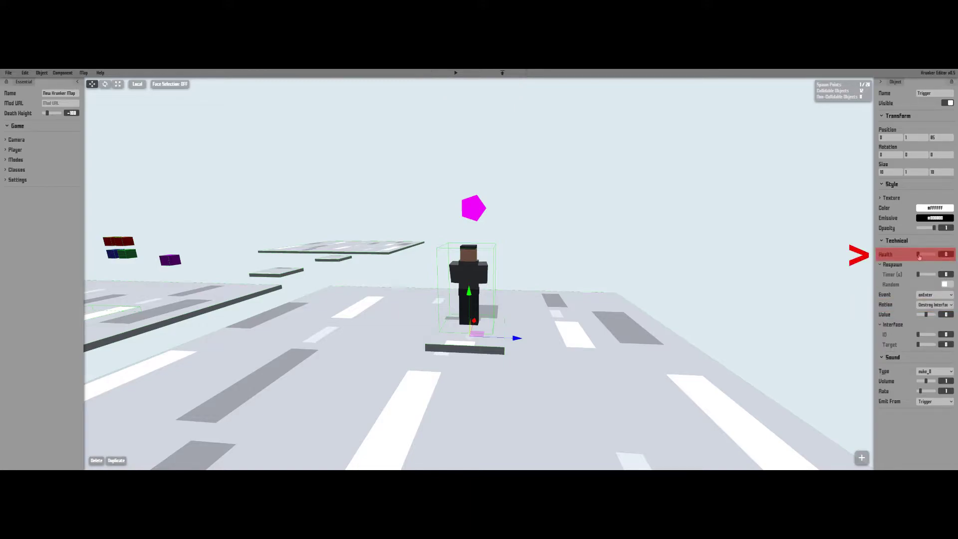
pyautogui.moveTo(918, 255); pyautogui.dragTo(956, 259)
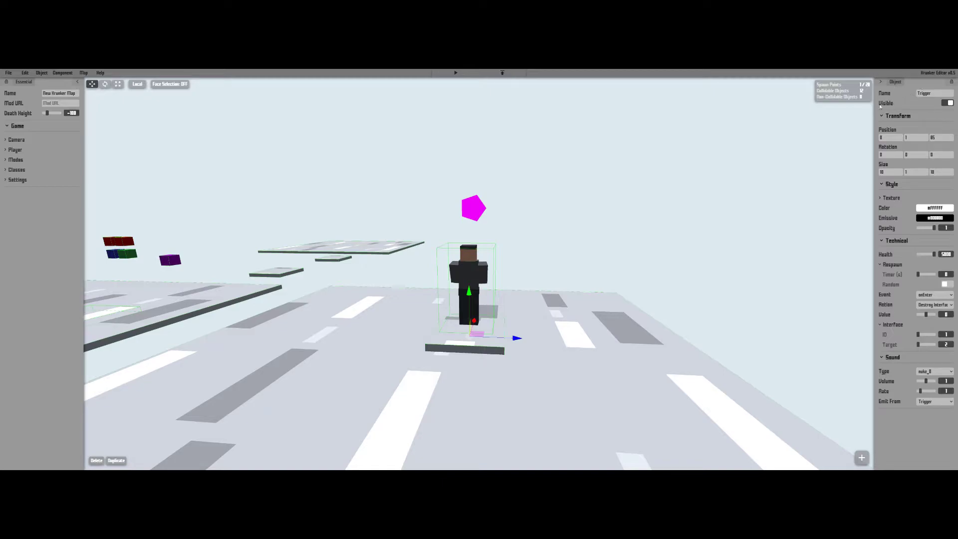
pyautogui.click(948, 103)
pyautogui.click(949, 104)
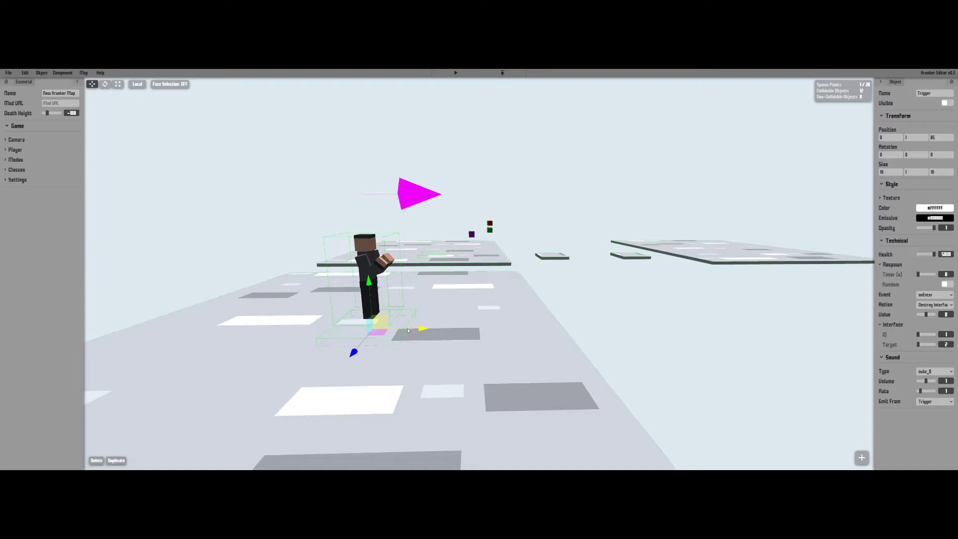
# Duplicate the trigger beside the spawn point at X 16, Y 5 and resize the copy to 2 × 2 × 2
pyautogui.moveTo(407, 330); pyautogui.dragTo(530, 330)
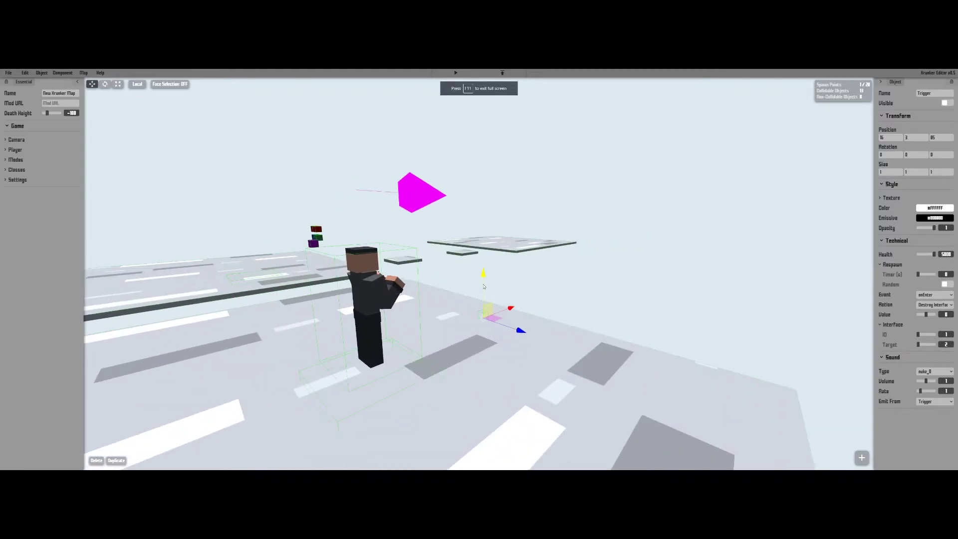
pyautogui.moveTo(483, 286); pyautogui.dragTo(503, 289, button='right')
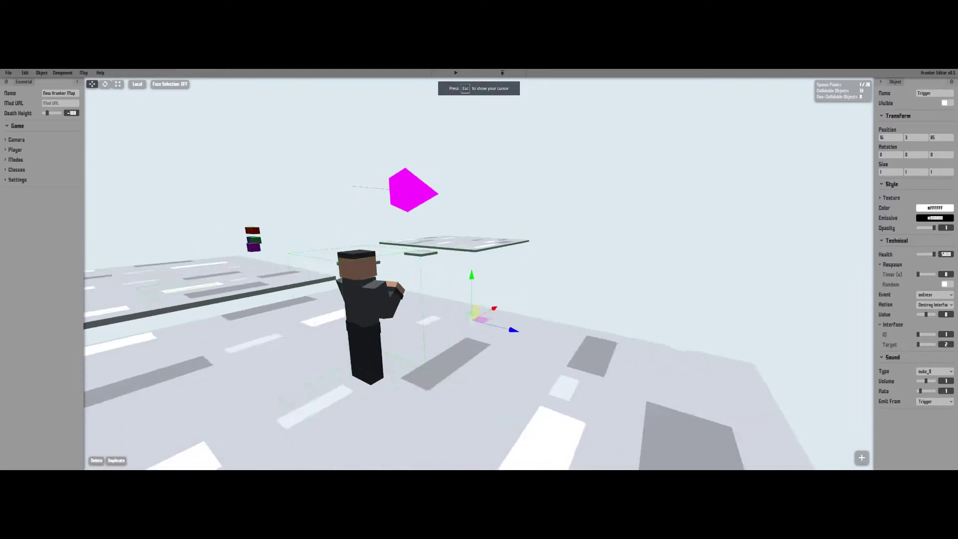
pyautogui.press('w')
pyautogui.moveTo(488, 327); pyautogui.dragTo(488, 302)
pyautogui.press('r')
pyautogui.moveTo(509, 345); pyautogui.dragTo(526, 352)
pyautogui.moveTo(499, 333); pyautogui.dragTo(516, 326)
pyautogui.press('w')
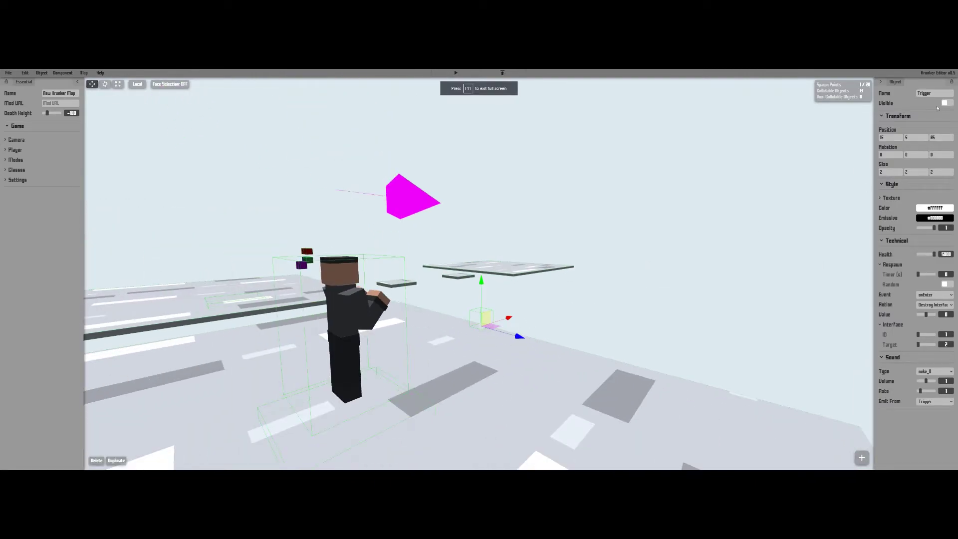
# Make the small cube trigger visible in magenta and set its event to onDestroy with interface ID 2 and target 1
pyautogui.click(946, 103)
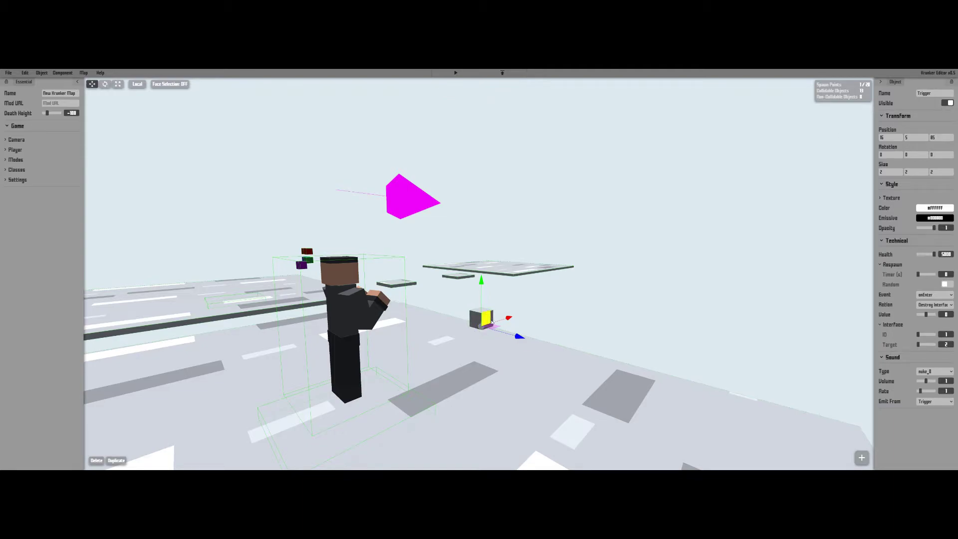
pyautogui.press('a')
pyautogui.moveTo(461, 340)
pyautogui.mouseDown(button='right')
pyautogui.moveTo(433, 341)
pyautogui.moveTo(461, 341)
pyautogui.mouseUp(button='right')
pyautogui.press('d')
pyautogui.click(938, 208)
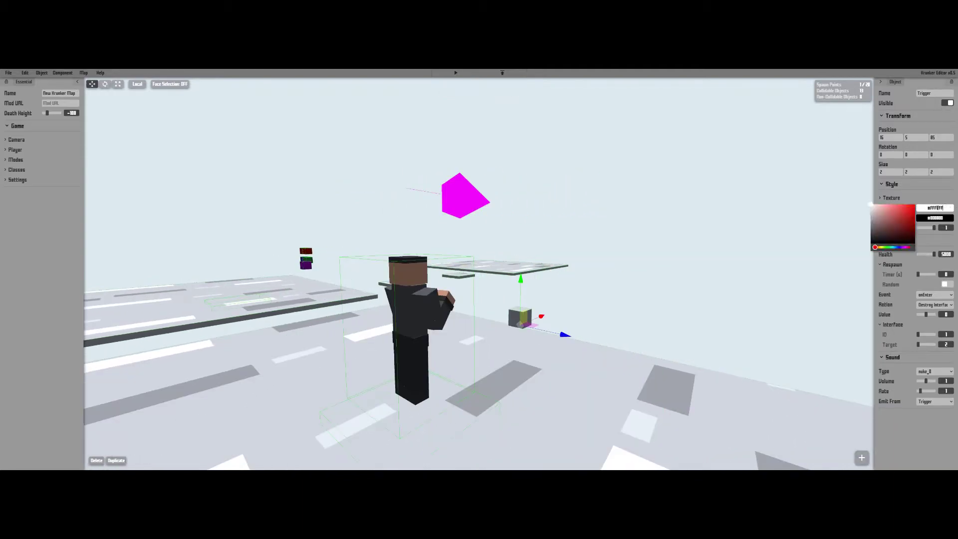
pyautogui.moveTo(881, 246)
pyautogui.mouseDown()
pyautogui.moveTo(903, 248)
pyautogui.moveTo(914, 204)
pyautogui.moveTo(902, 258)
pyautogui.moveTo(956, 260)
pyautogui.mouseUp()
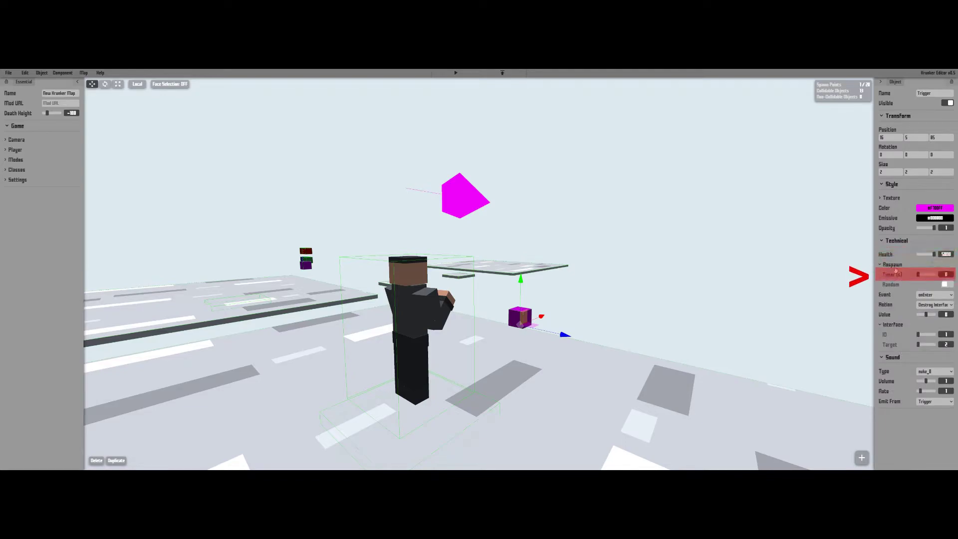
pyautogui.click(931, 294)
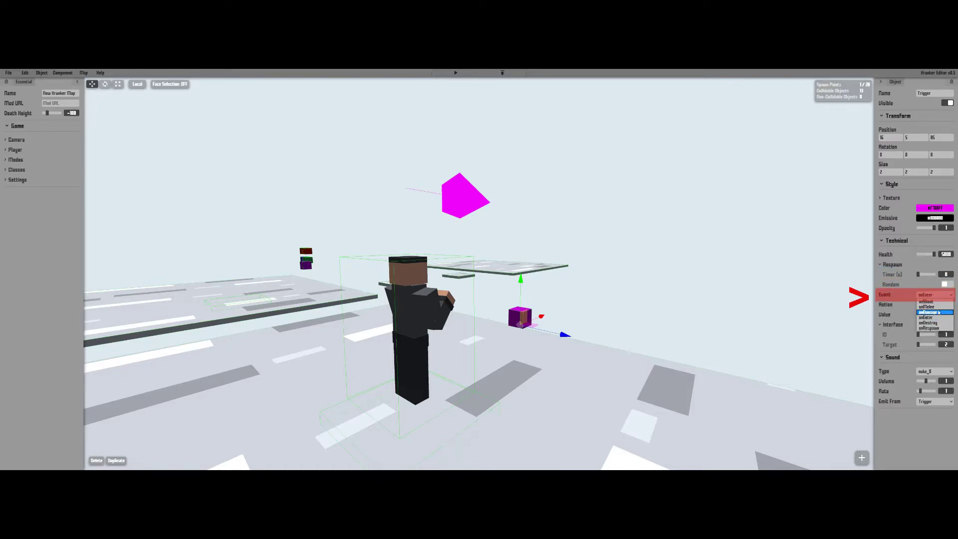
pyautogui.click(927, 323)
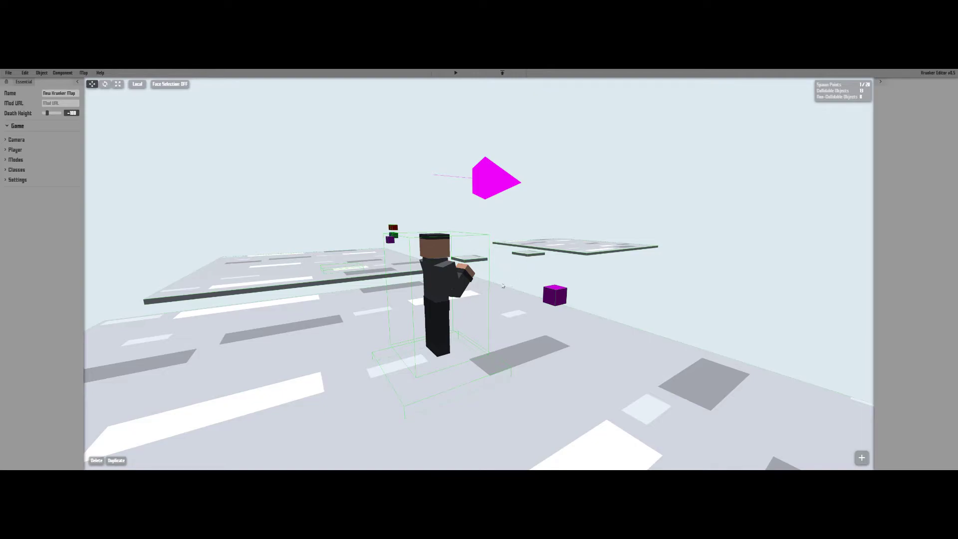
# Compare the interface IDs and targets of the flat trigger at the spawn point and the magenta cube
pyautogui.click(450, 308)
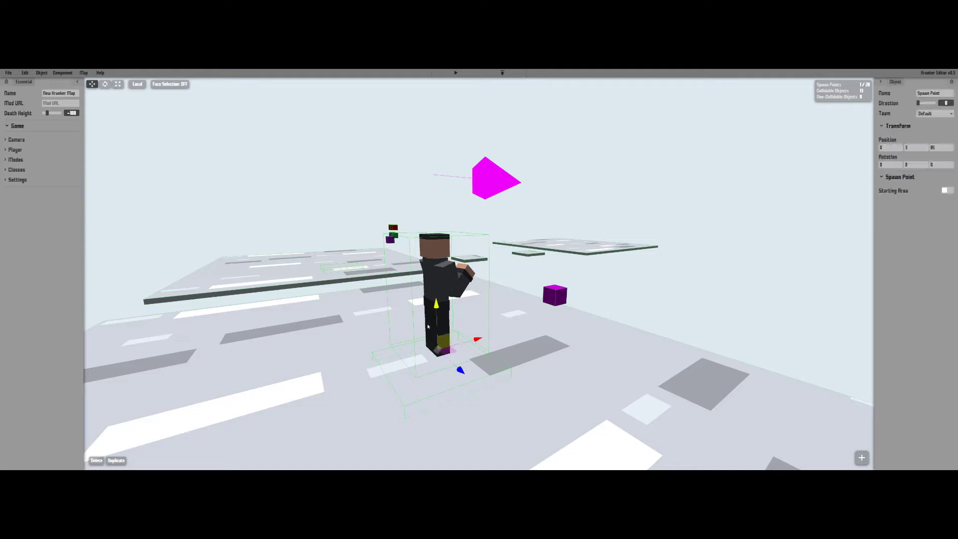
pyautogui.click(416, 394)
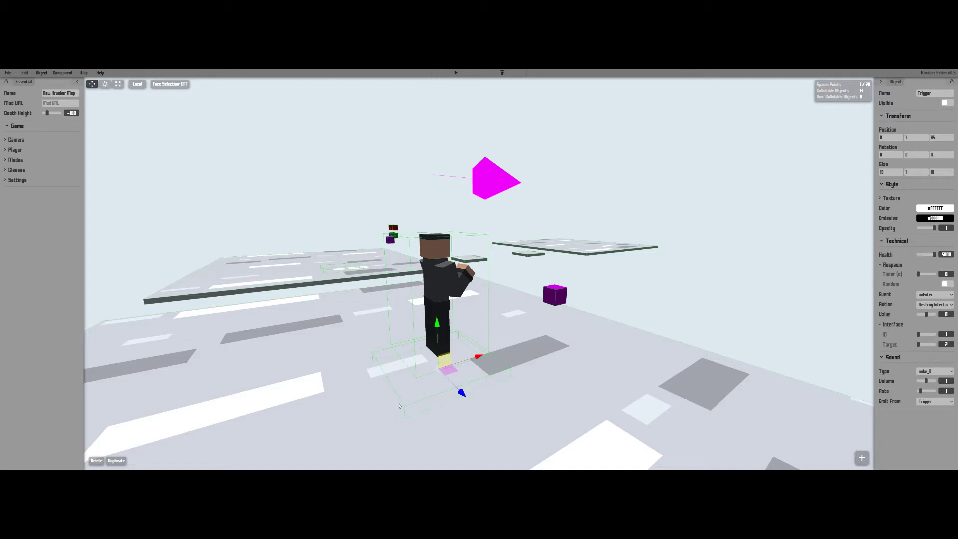
pyautogui.click(563, 297)
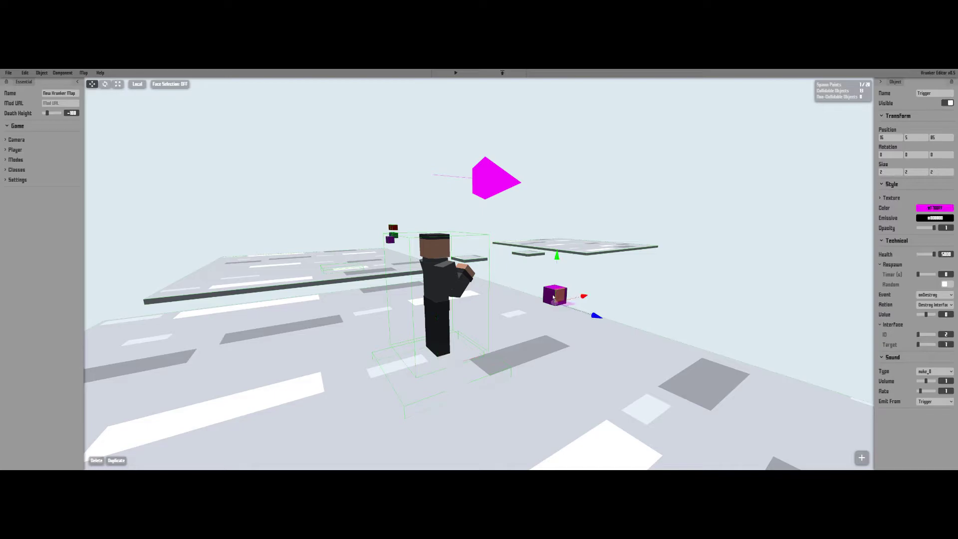
pyautogui.click(454, 386)
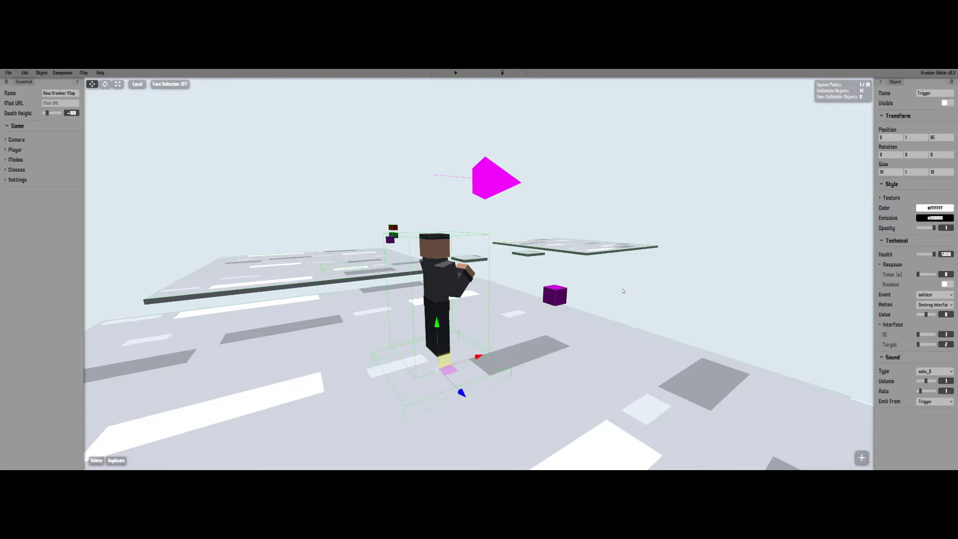
# Duplicate the magenta cube trigger and move the copy away to X 23, Z 73
pyautogui.click(556, 295)
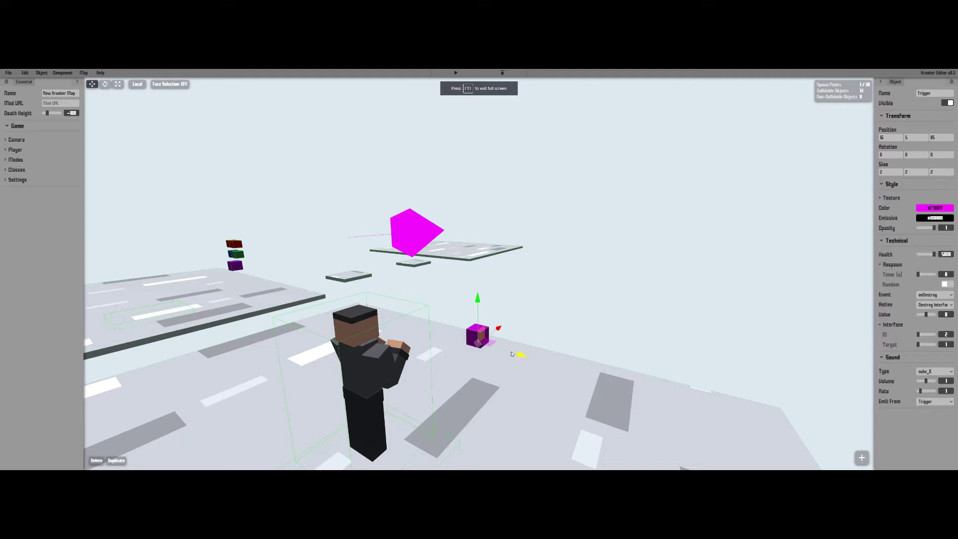
pyautogui.hotkey('ctrl', 'd')
pyautogui.moveTo(510, 354); pyautogui.dragTo(464, 302)
pyautogui.moveTo(471, 320); pyautogui.dragTo(429, 335, button='right')
pyautogui.press('w')
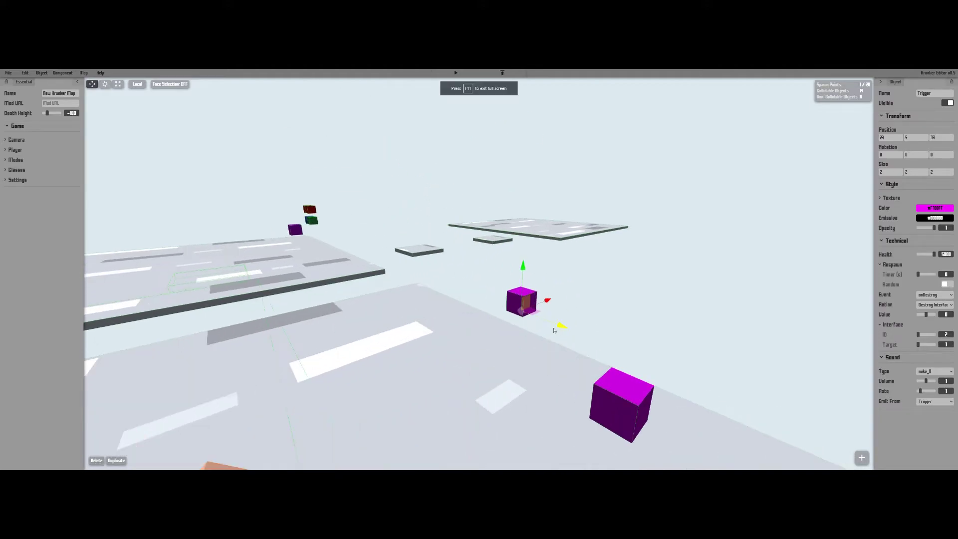
pyautogui.press('d')
# Color the copied cube blue and set its respawn timer to 1, its event to onRespawn and its interface target to 3
pyautogui.click(941, 208)
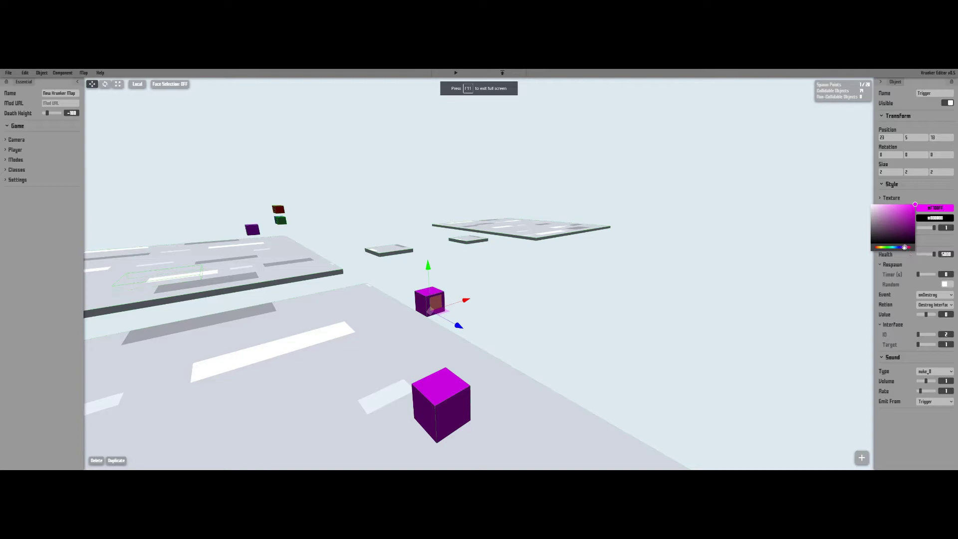
pyautogui.moveTo(903, 247); pyautogui.dragTo(899, 247)
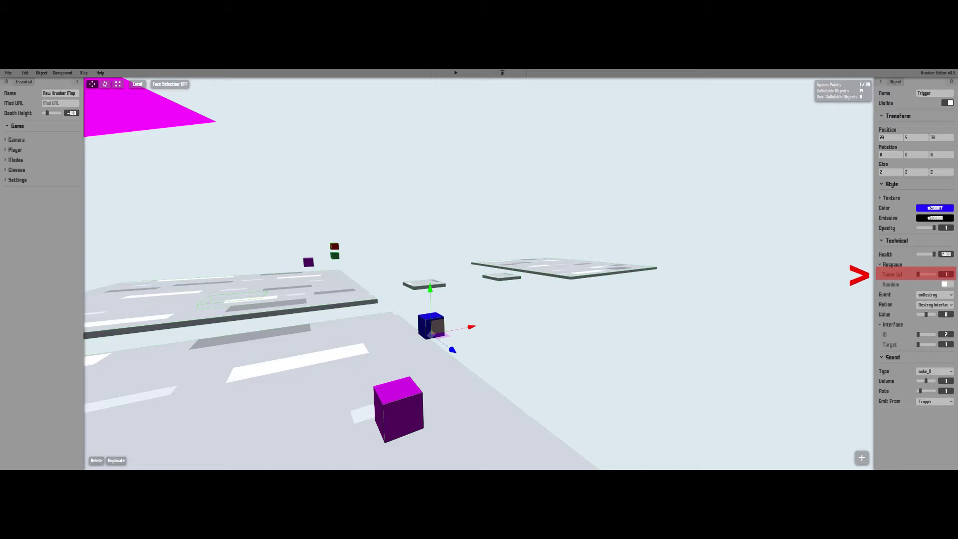
pyautogui.click(926, 295)
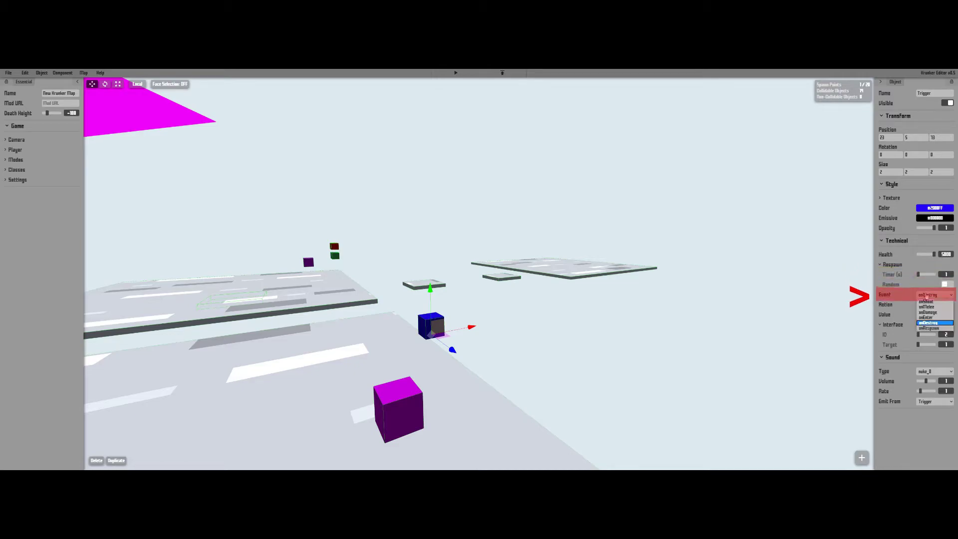
pyautogui.click(928, 328)
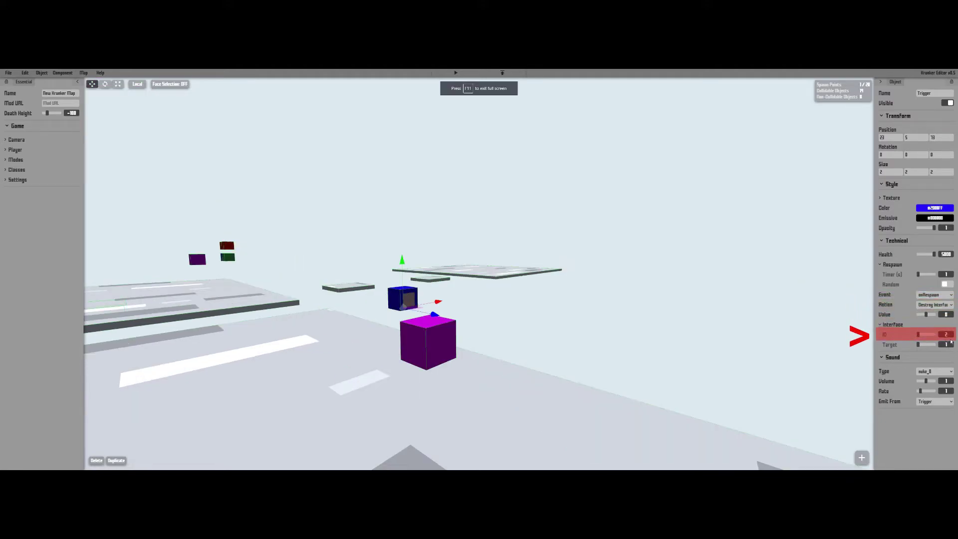
pyautogui.write('3')
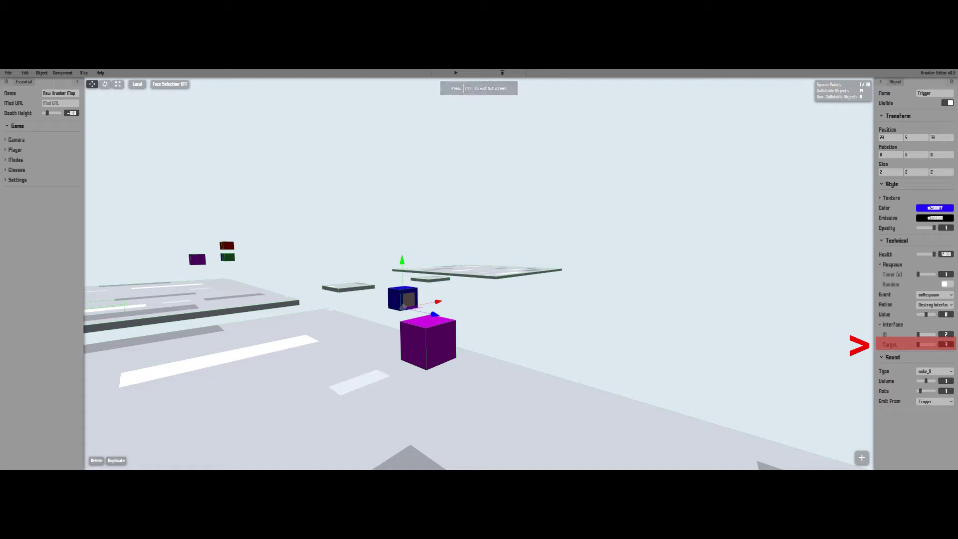
# Duplicate the blue cube trigger and move the copy along the Z axis to 77
pyautogui.press('w')
pyautogui.moveTo(389, 300); pyautogui.dragTo(449, 301, button='right')
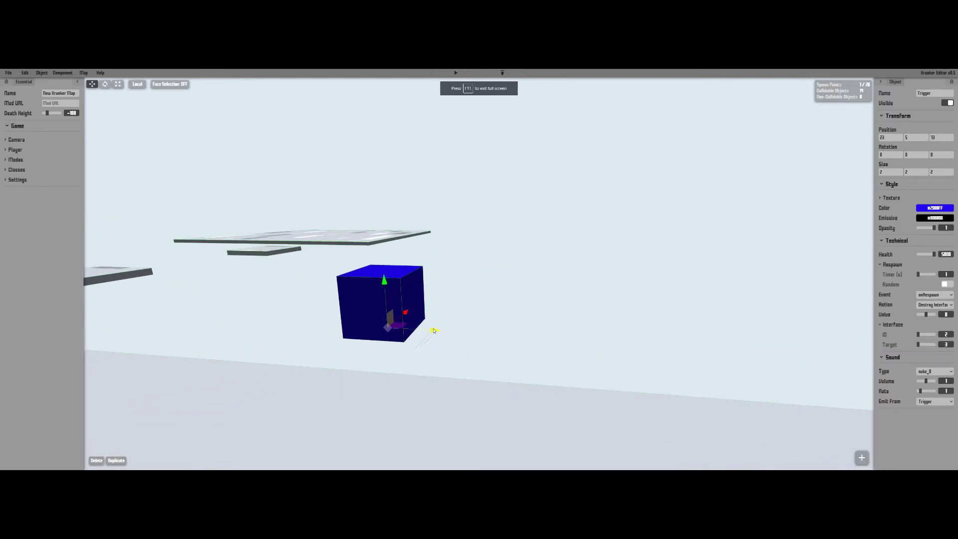
pyautogui.hotkey('ctrl', 'd')
pyautogui.moveTo(425, 331); pyautogui.dragTo(552, 335)
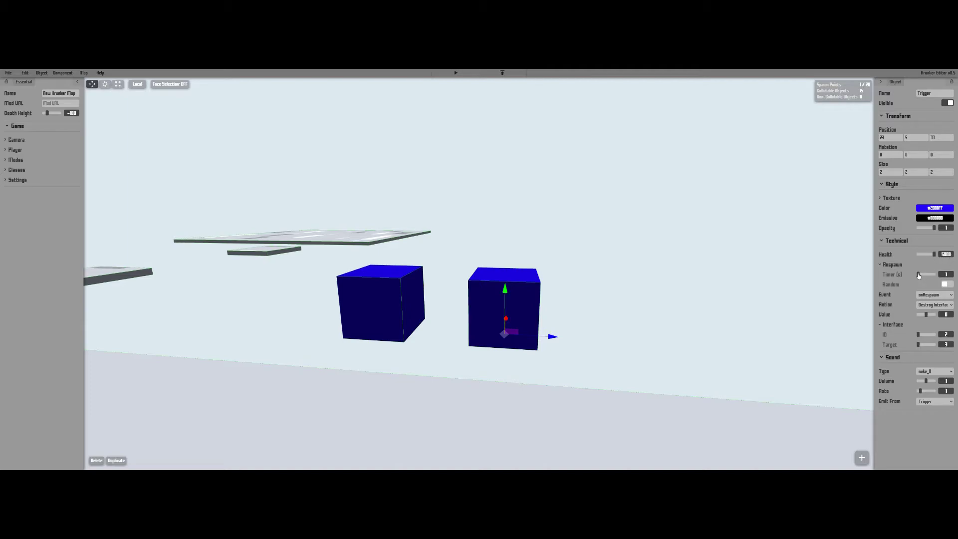
# Set the second blue cube's interface ID to 3 and target to 2, keeping its event and action, and deselect it
pyautogui.click(932, 294)
pyautogui.click(932, 294)
pyautogui.click(933, 305)
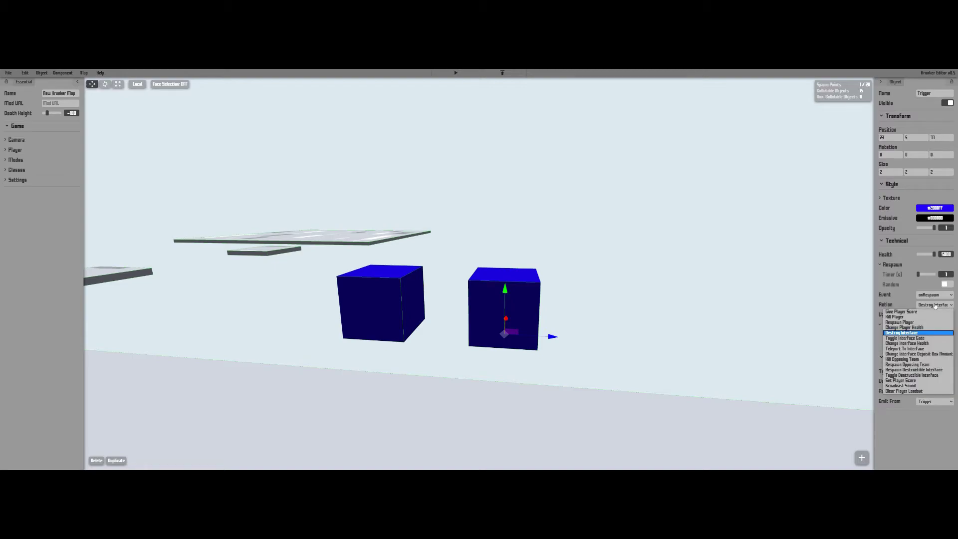
pyautogui.click(934, 306)
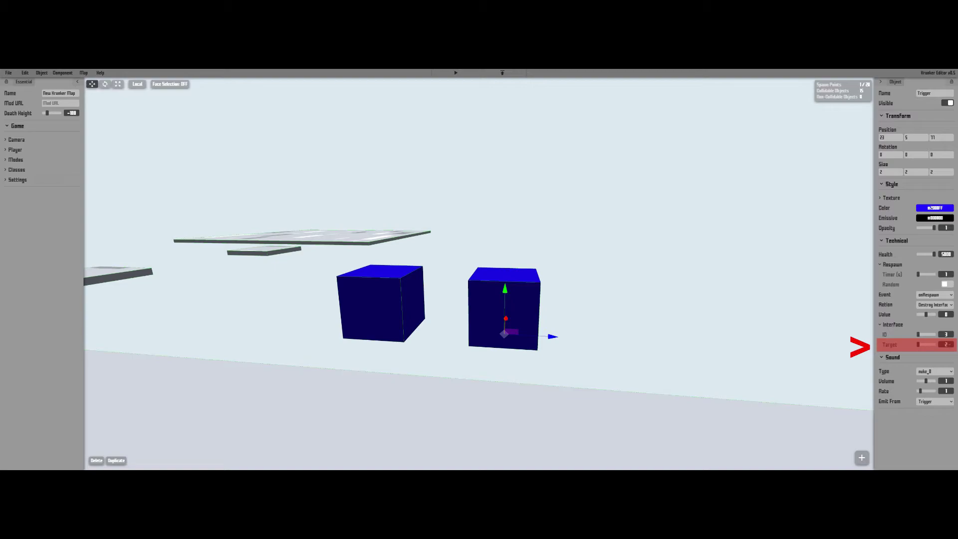
pyautogui.click(606, 315)
pyautogui.press('s')
pyautogui.moveTo(606, 314); pyautogui.dragTo(511, 310, button='right')
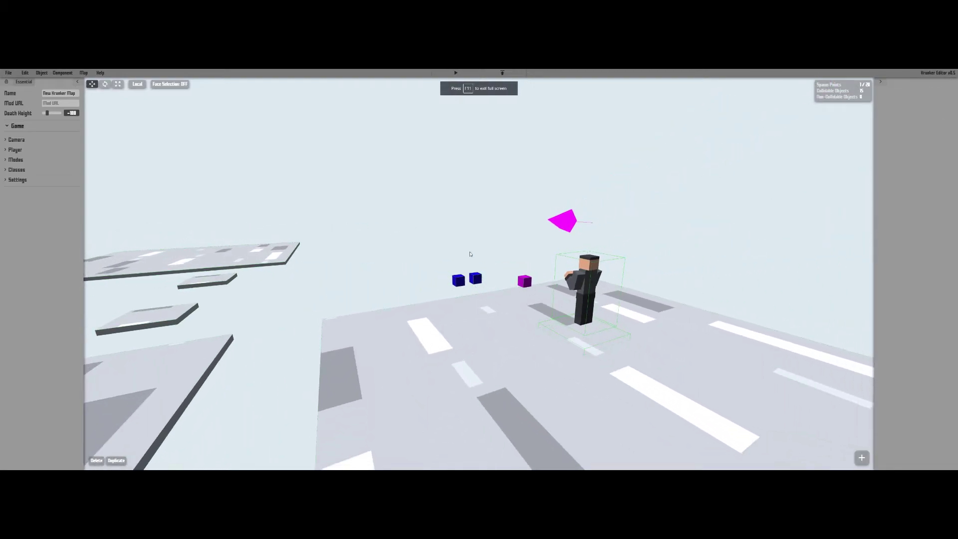
# Duplicate the second blue cube trigger and raise the copy above it along the Y axis
pyautogui.moveTo(493, 255); pyautogui.dragTo(456, 257, button='right')
pyautogui.press('w')
pyautogui.click(545, 319)
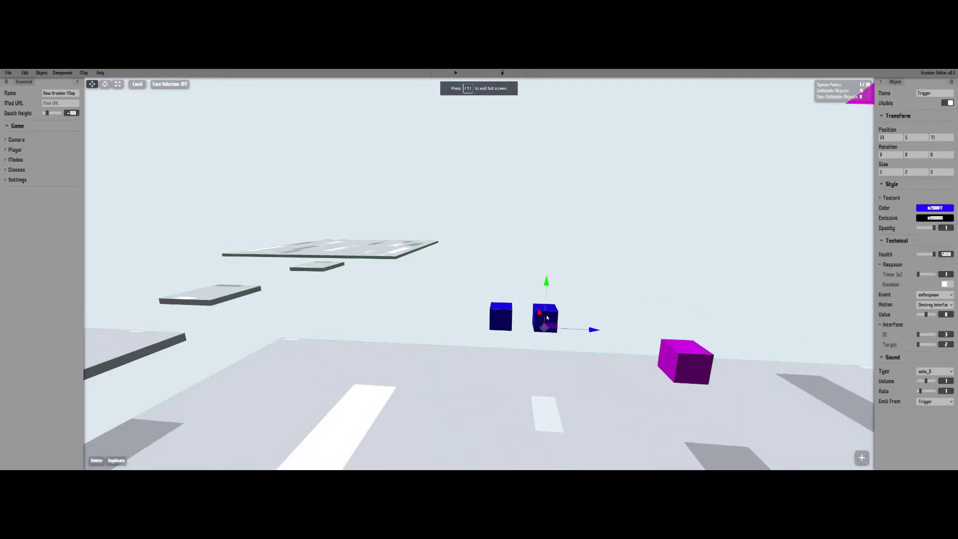
pyautogui.press('w')
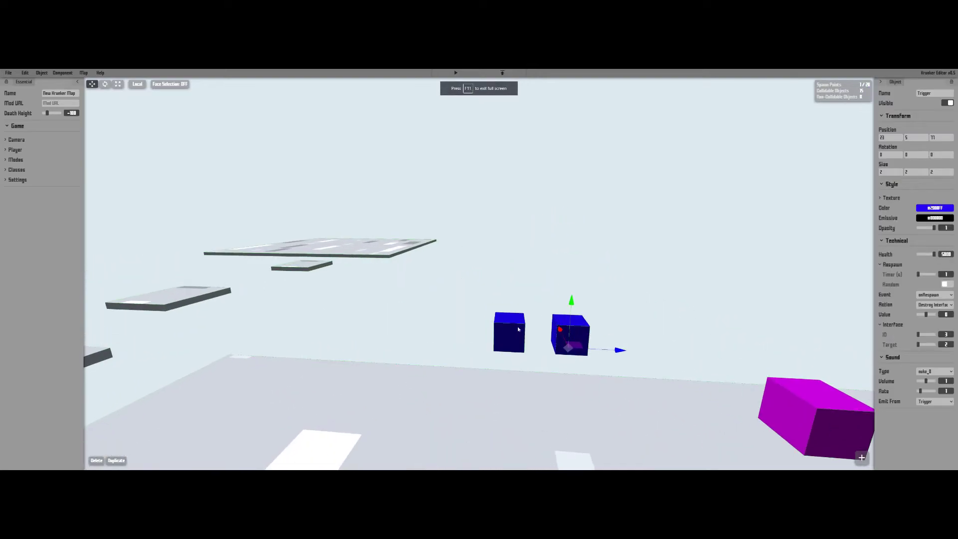
pyautogui.hotkey('ctrl', 'd')
pyautogui.moveTo(572, 317); pyautogui.dragTo(573, 263)
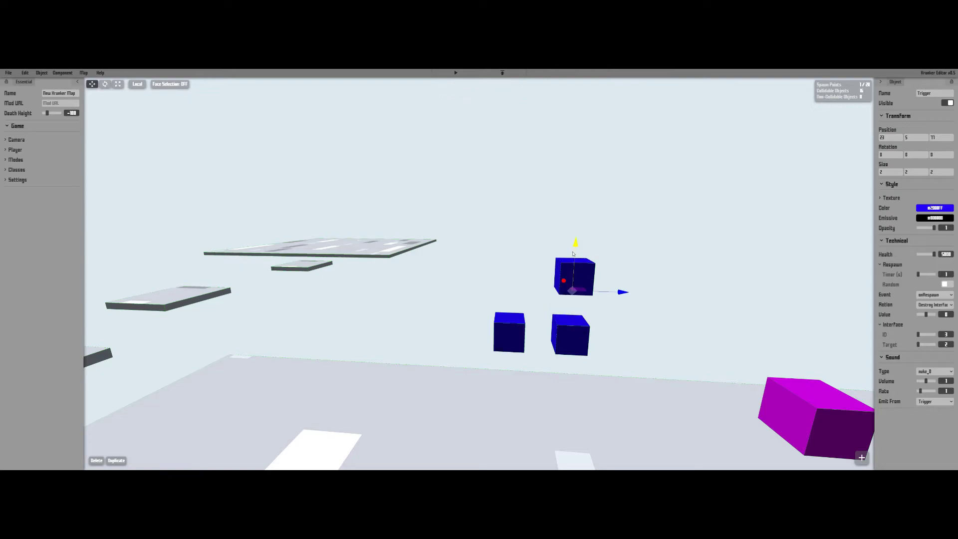
# Color the raised cube trigger red
pyautogui.press('s')
pyautogui.press('a')
pyautogui.click(934, 207)
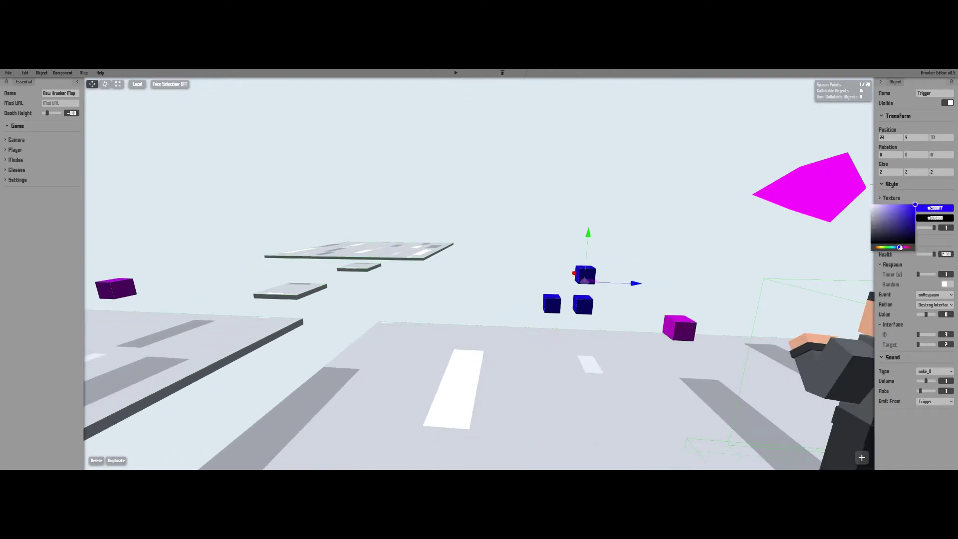
pyautogui.moveTo(902, 247); pyautogui.dragTo(923, 244)
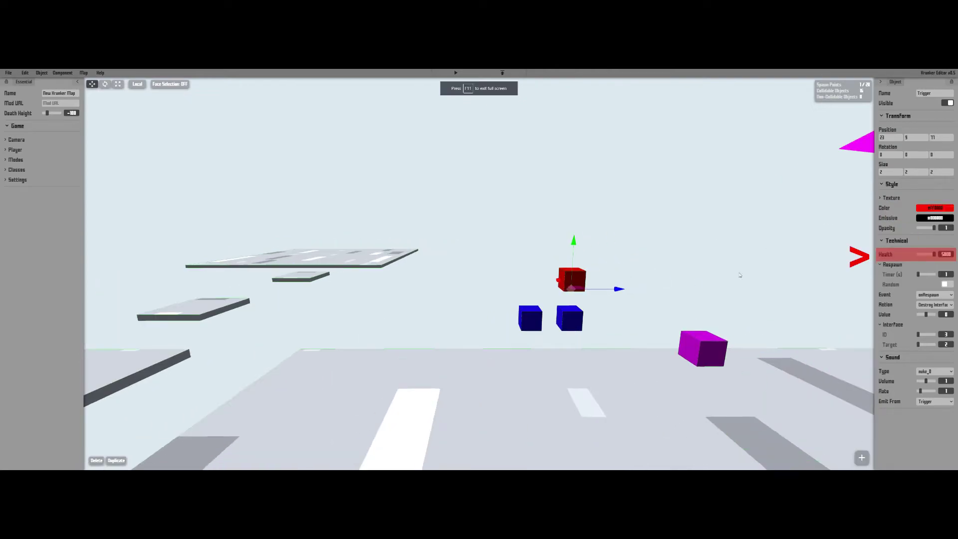
# Set the red cube's event to onDestroy, its action to Toggle Interface Gate, its interface ID to 2 and its target to 4
pyautogui.moveTo(936, 258); pyautogui.dragTo(909, 259)
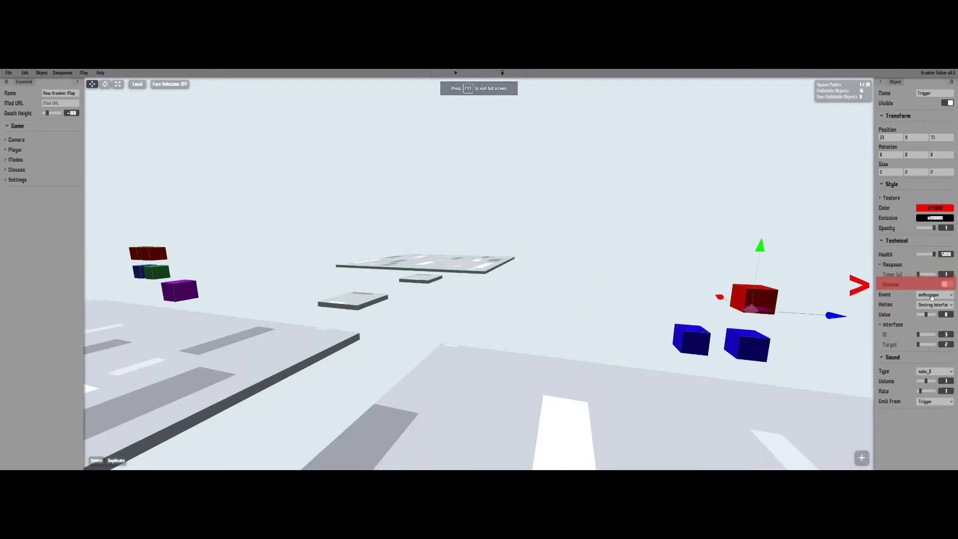
pyautogui.click(934, 294)
pyautogui.click(928, 323)
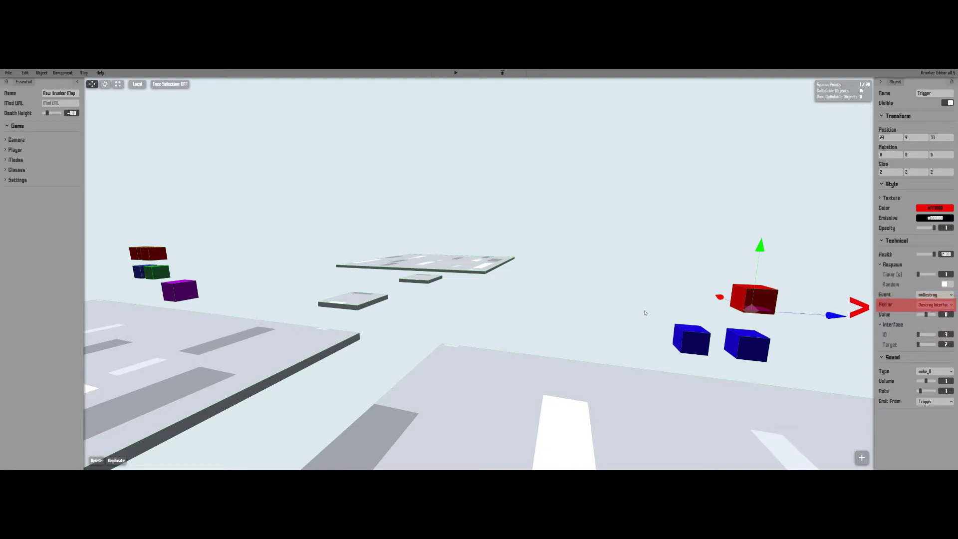
pyautogui.click(927, 309)
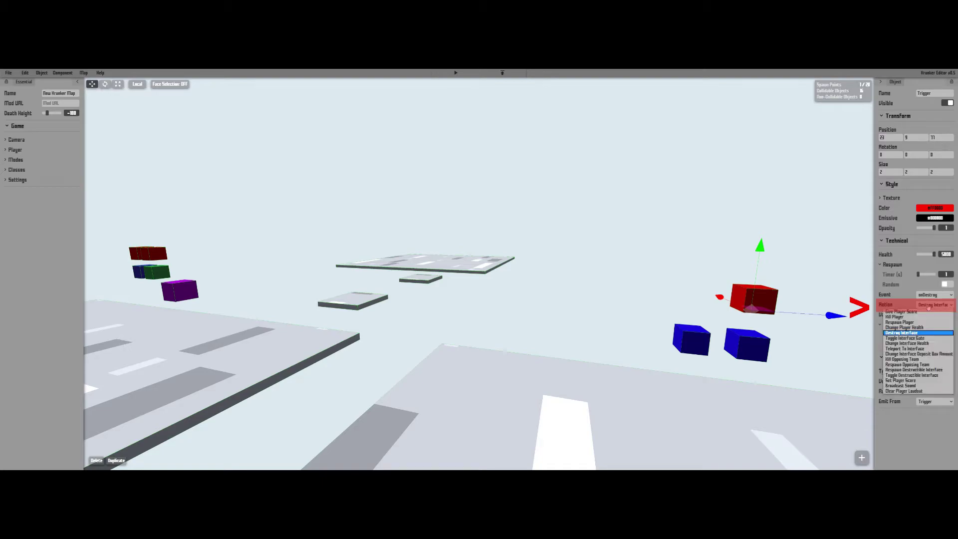
pyautogui.click(928, 338)
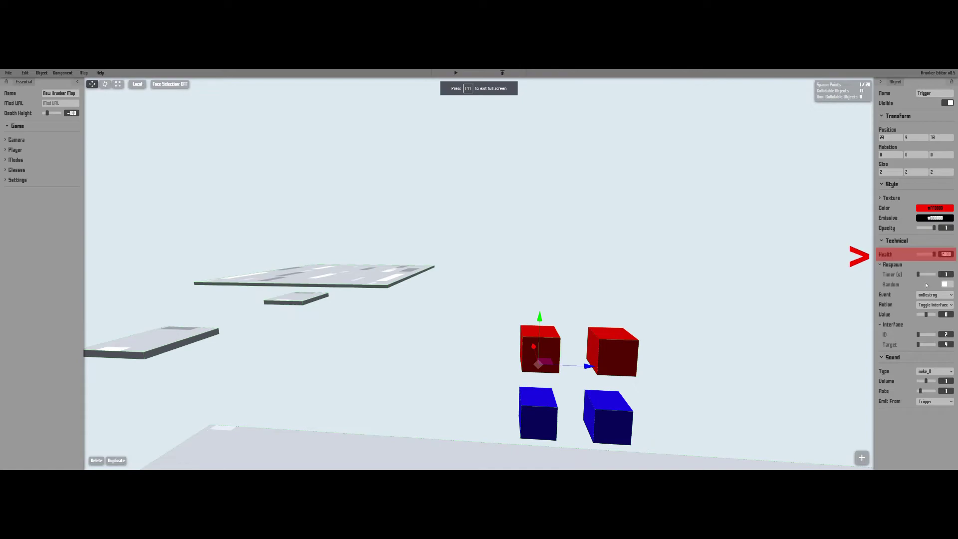
# Check the second red cube's health and action, set its interface ID to 3 and target to 5, and clear the selection
pyautogui.moveTo(936, 257); pyautogui.dragTo(932, 262)
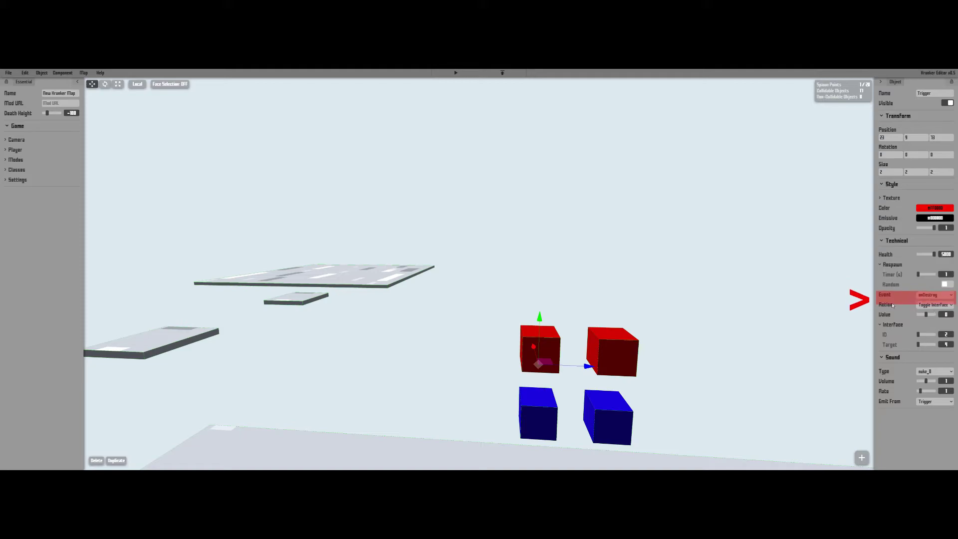
pyautogui.click(943, 306)
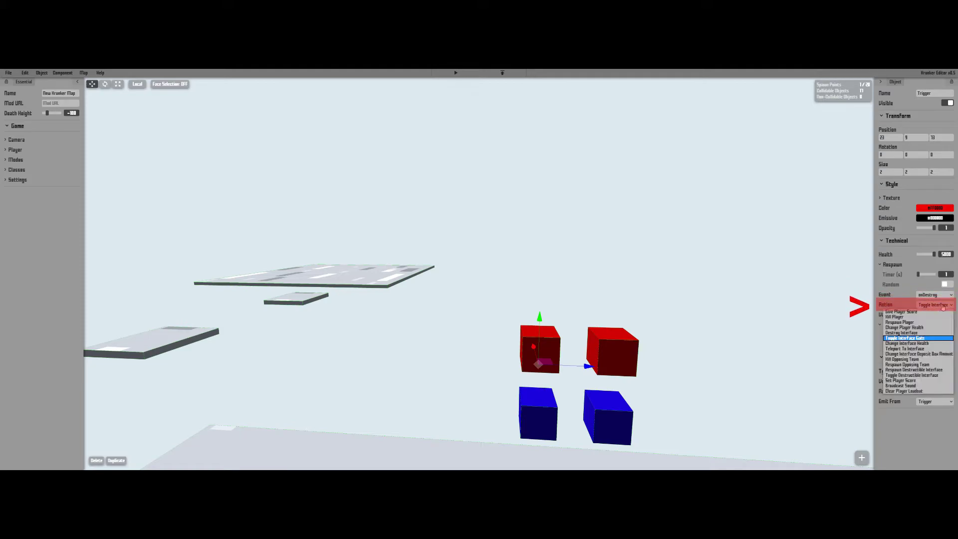
pyautogui.click(943, 305)
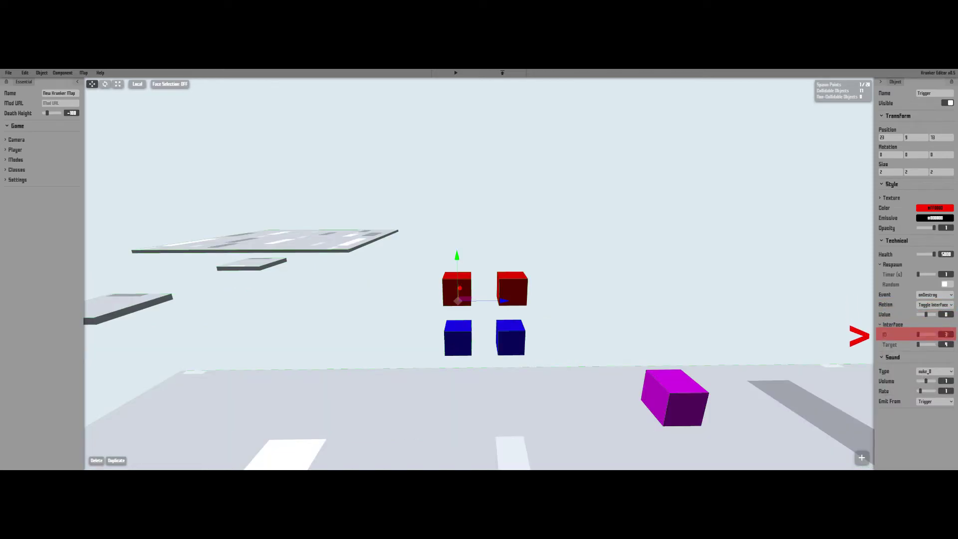
pyautogui.click(461, 338)
pyautogui.click(458, 295)
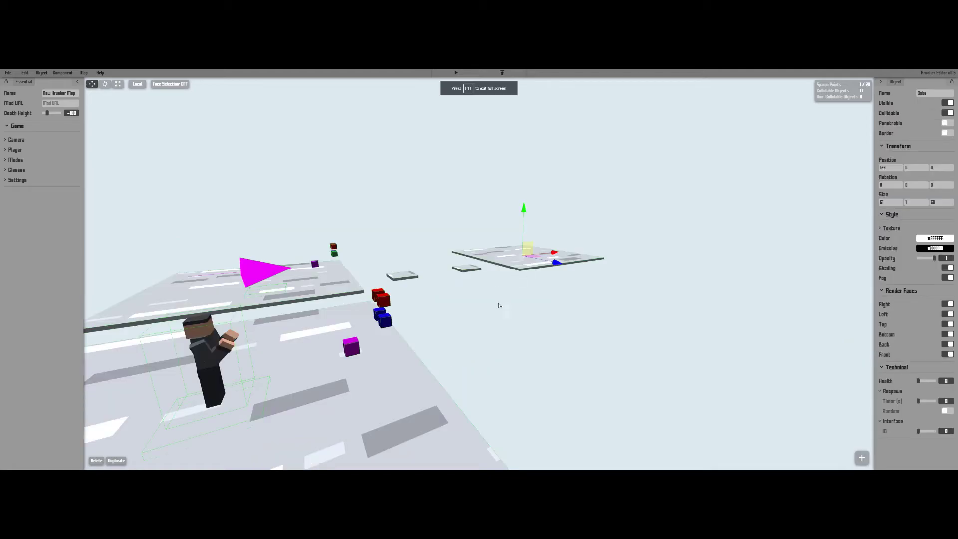
pyautogui.click(466, 313)
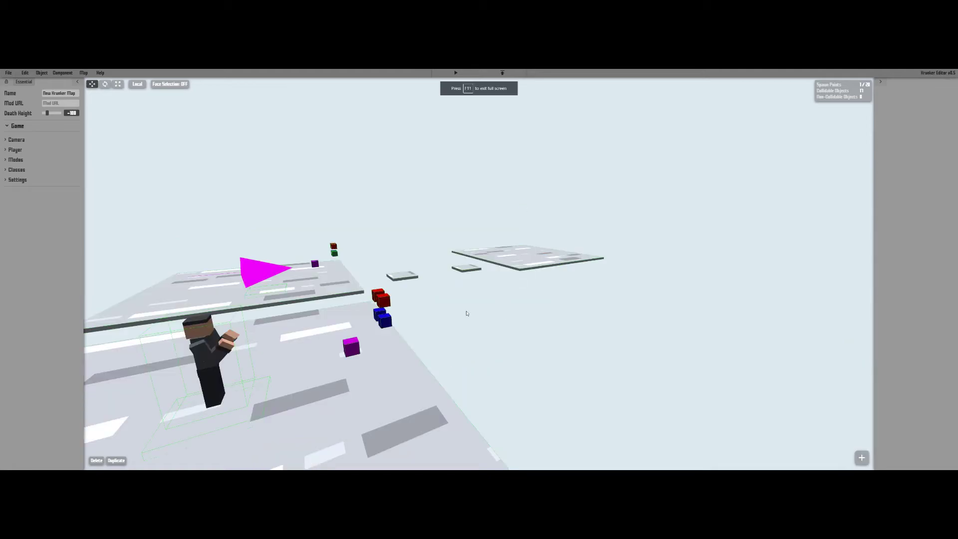
# Add a Gate object to the map
pyautogui.moveTo(361, 308); pyautogui.dragTo(428, 339, button='right')
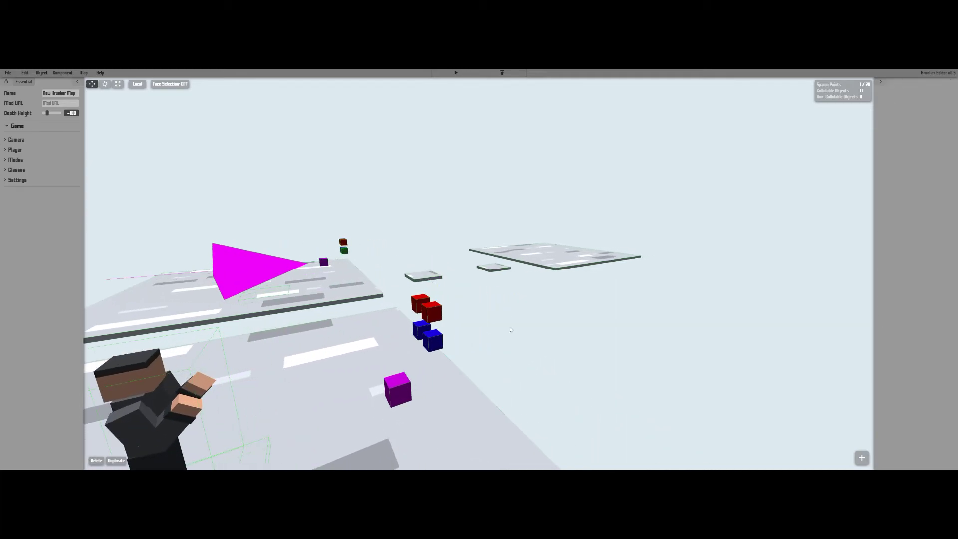
pyautogui.press('w')
pyautogui.moveTo(488, 347); pyautogui.dragTo(376, 324, button='right')
pyautogui.press('a')
pyautogui.press('s')
pyautogui.press('d')
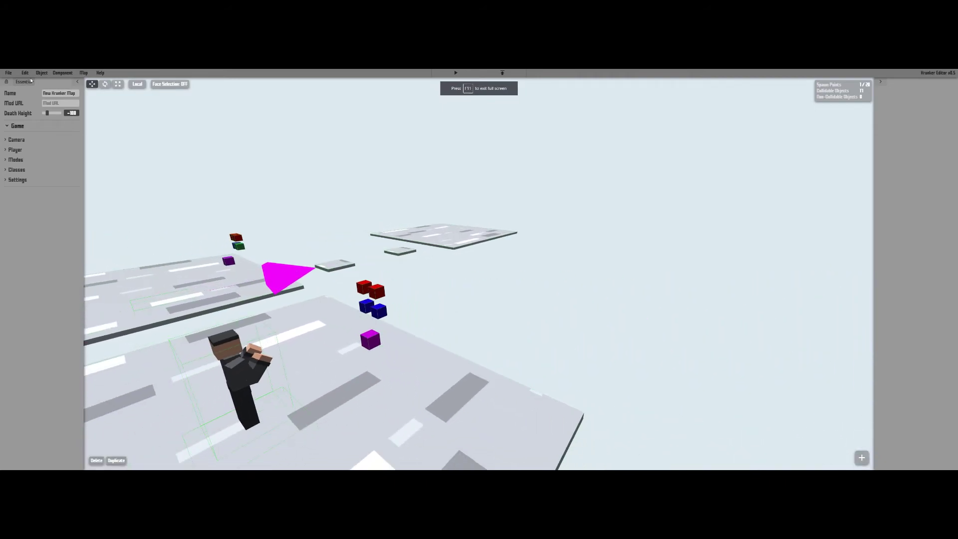
pyautogui.click(43, 75)
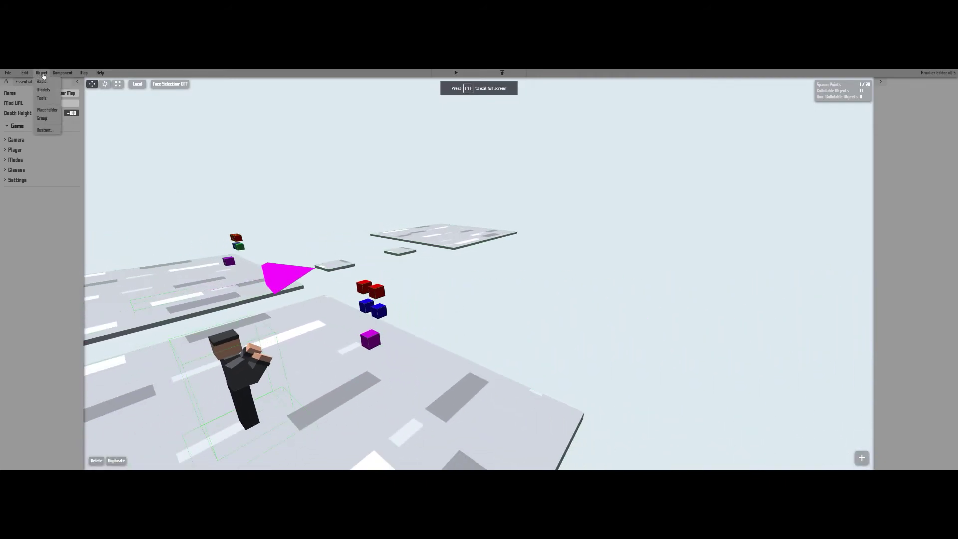
pyautogui.moveTo(42, 98)
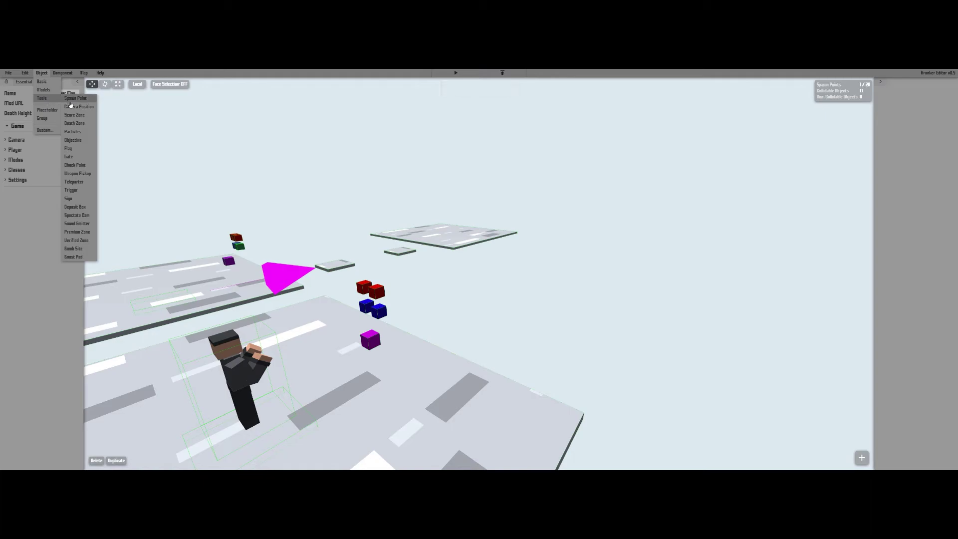
pyautogui.click(76, 160)
# Move the gate out beyond the new platform's edge and flatten its height to 1
pyautogui.press('s')
pyautogui.press('a')
pyautogui.moveTo(312, 298); pyautogui.dragTo(513, 413)
pyautogui.press('d')
pyautogui.moveTo(498, 367); pyautogui.dragTo(574, 315)
pyautogui.press('w')
pyautogui.press('3')
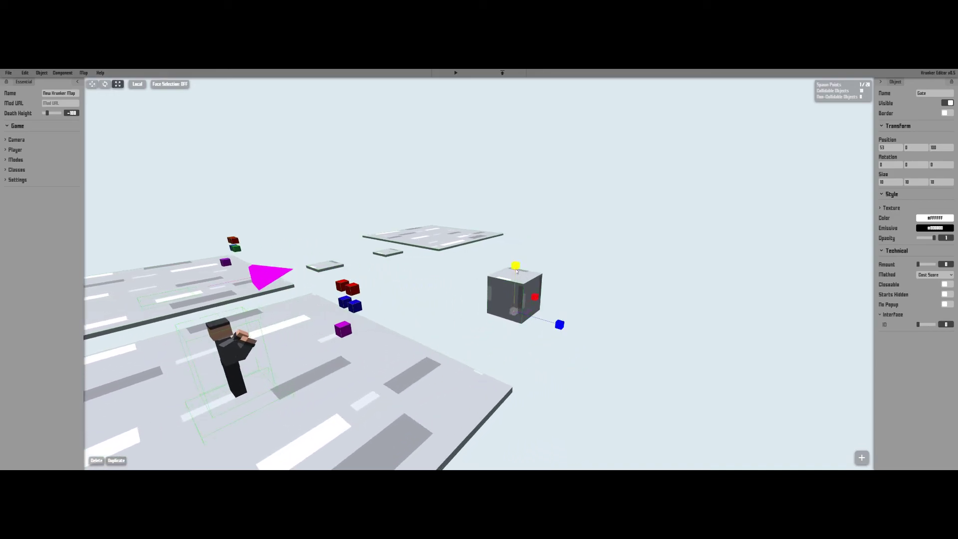
pyautogui.press('1')
pyautogui.moveTo(516, 270)
pyautogui.mouseDown()
pyautogui.moveTo(517, 305)
pyautogui.moveTo(517, 287)
pyautogui.moveTo(504, 319)
pyautogui.moveTo(486, 330)
pyautogui.moveTo(513, 325)
pyautogui.mouseUp()
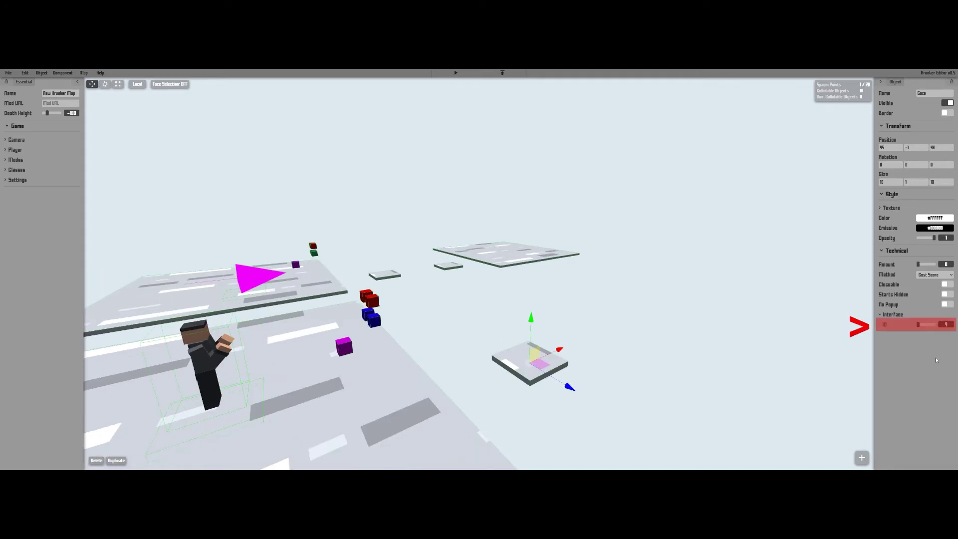
# Give the flattened gate interface ID 4 and enable Closeable, Starts Hidden and No Popup
pyautogui.click(944, 285)
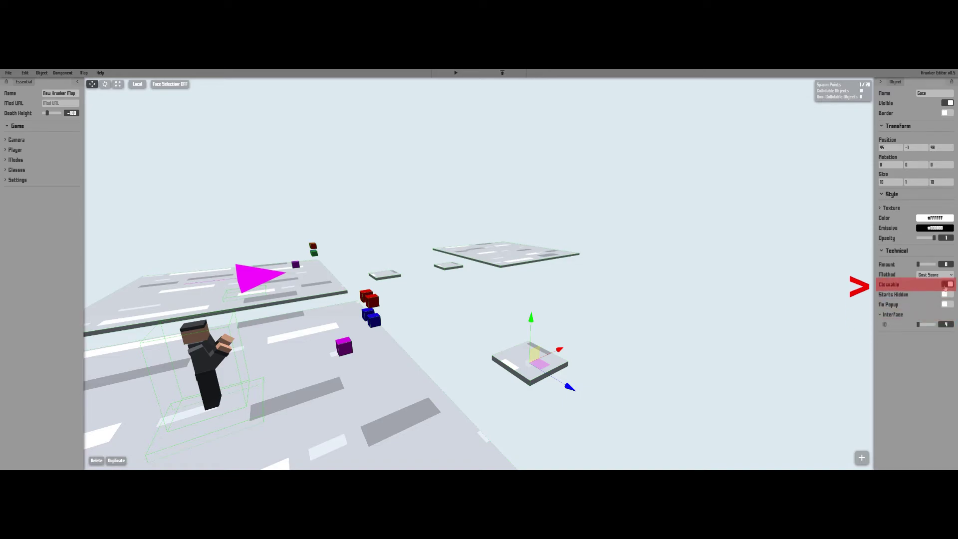
pyautogui.click(946, 296)
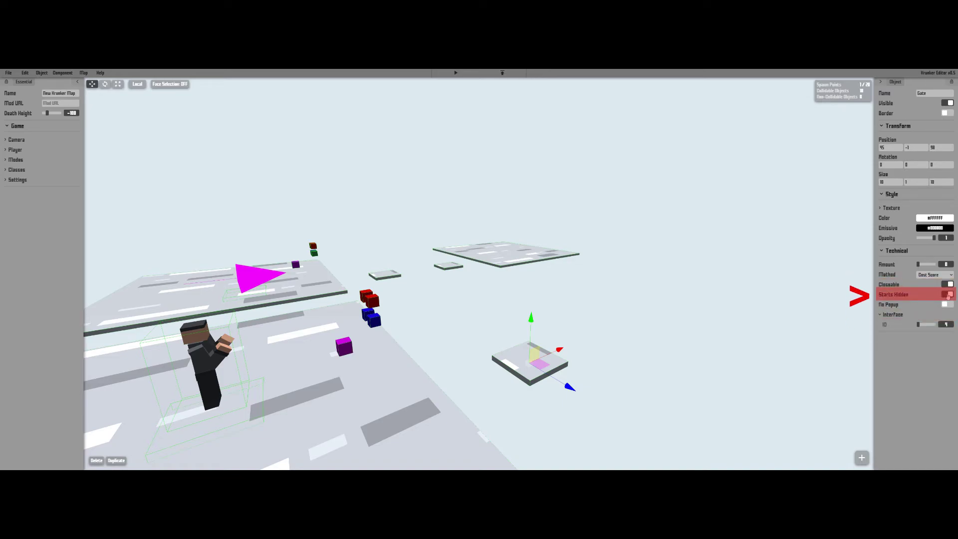
pyautogui.click(946, 304)
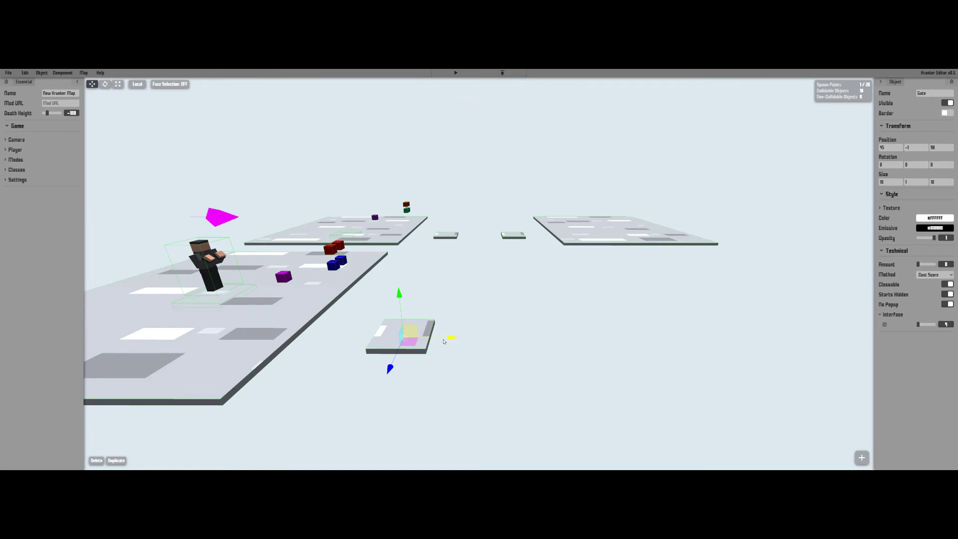
# Duplicate the gate, move the copy farther along the X axis, and set its interface ID to 5 to match the red trigger's target
pyautogui.moveTo(443, 341); pyautogui.dragTo(733, 341)
pyautogui.moveTo(360, 277); pyautogui.dragTo(416, 285)
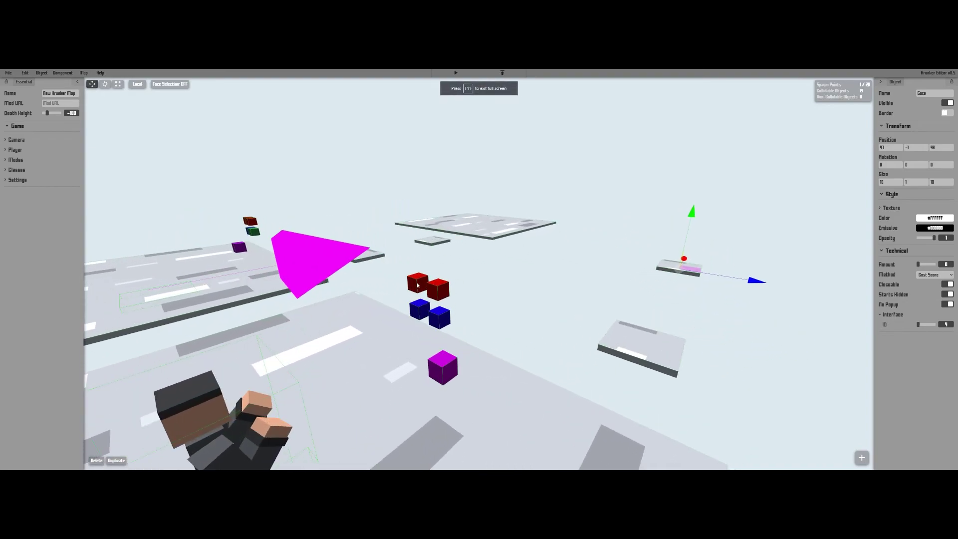
pyautogui.click(418, 282)
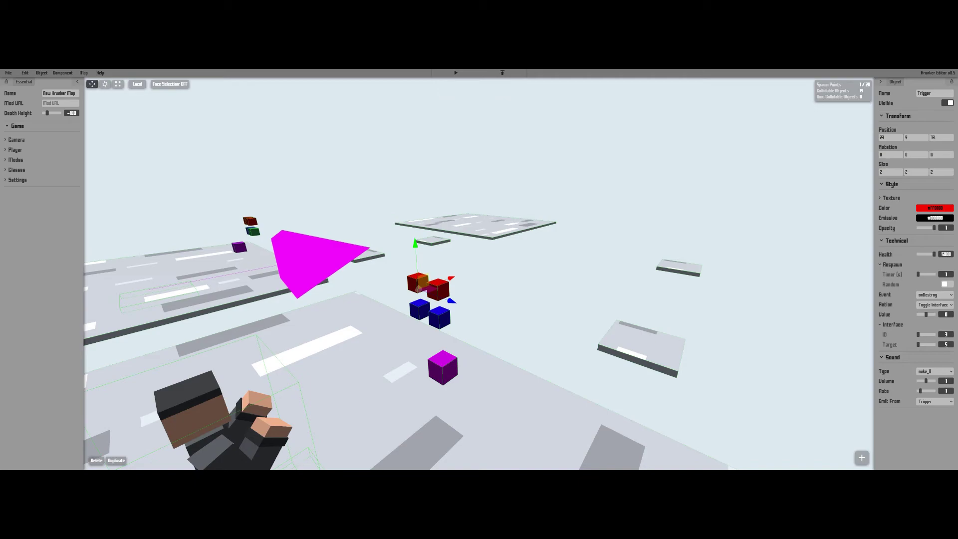
pyautogui.click(669, 267)
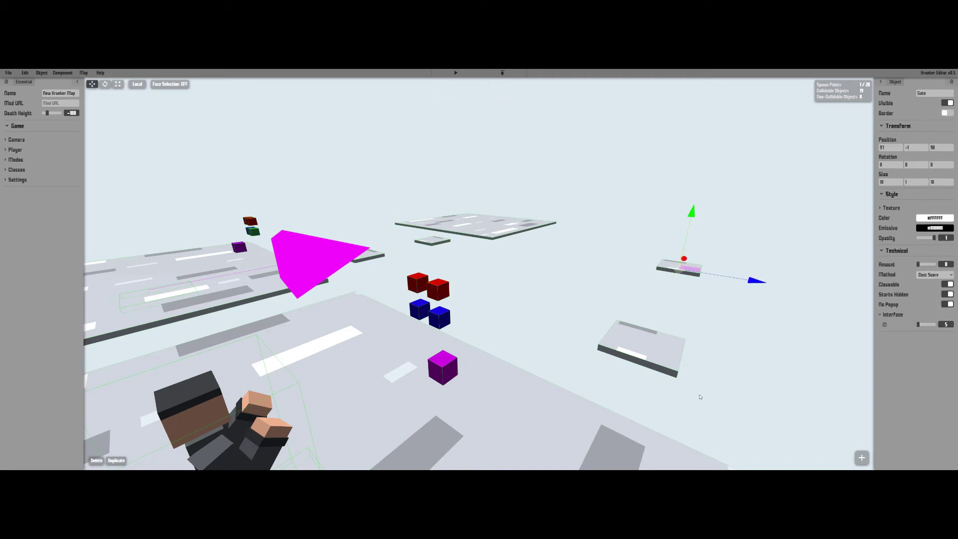
pyautogui.click(633, 351)
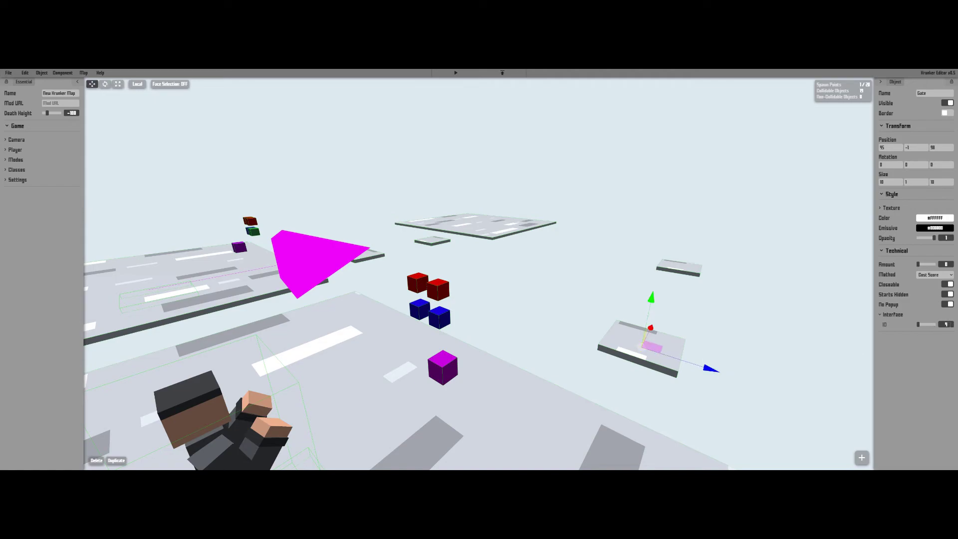
pyautogui.click(448, 294)
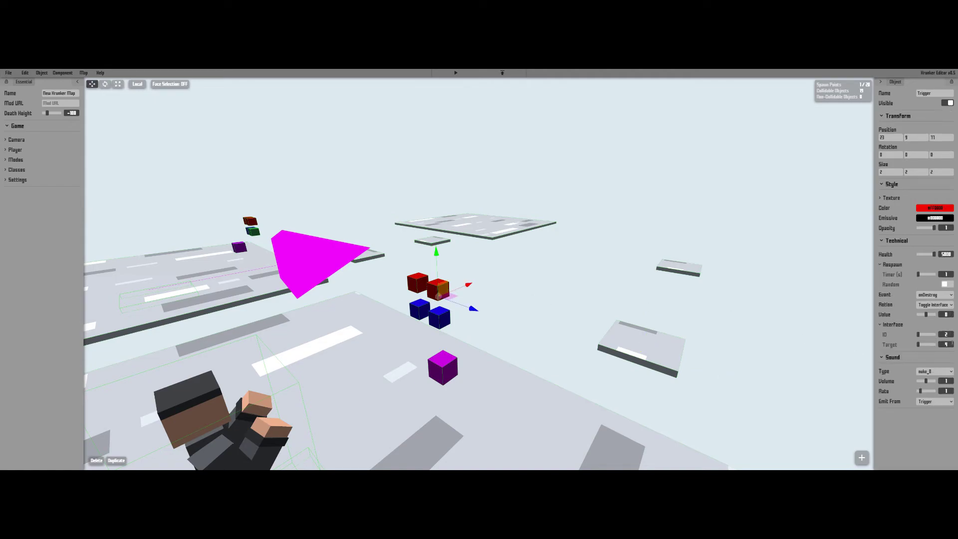
# Move the gate with ID 5 back along the X axis, closer to the first gate
pyautogui.click(741, 378)
pyautogui.moveTo(741, 378); pyautogui.dragTo(600, 342, button='right')
pyautogui.click(605, 331)
pyautogui.moveTo(634, 328); pyautogui.dragTo(519, 327)
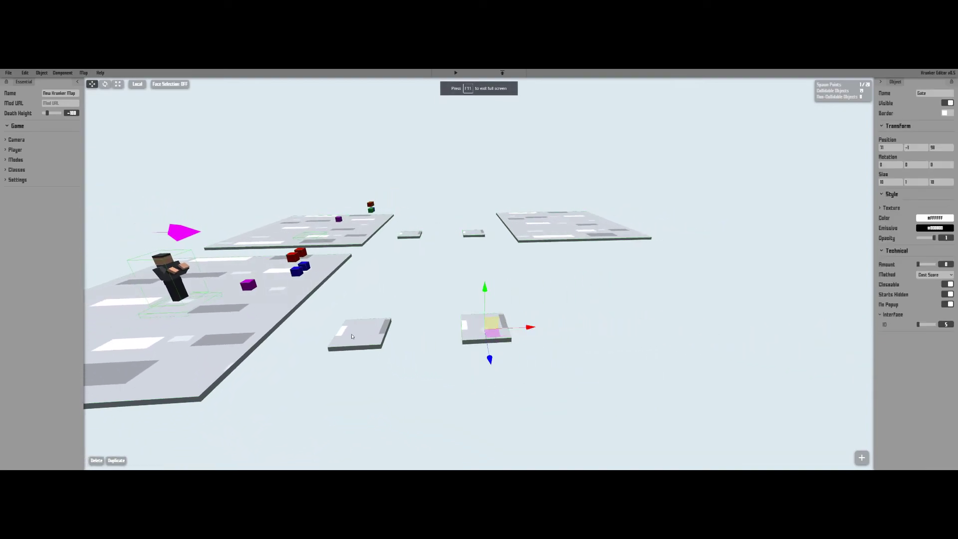
# Duplicate the spawn platform and move the copy along the X axis past the two gates as the end platform
pyautogui.click(304, 306)
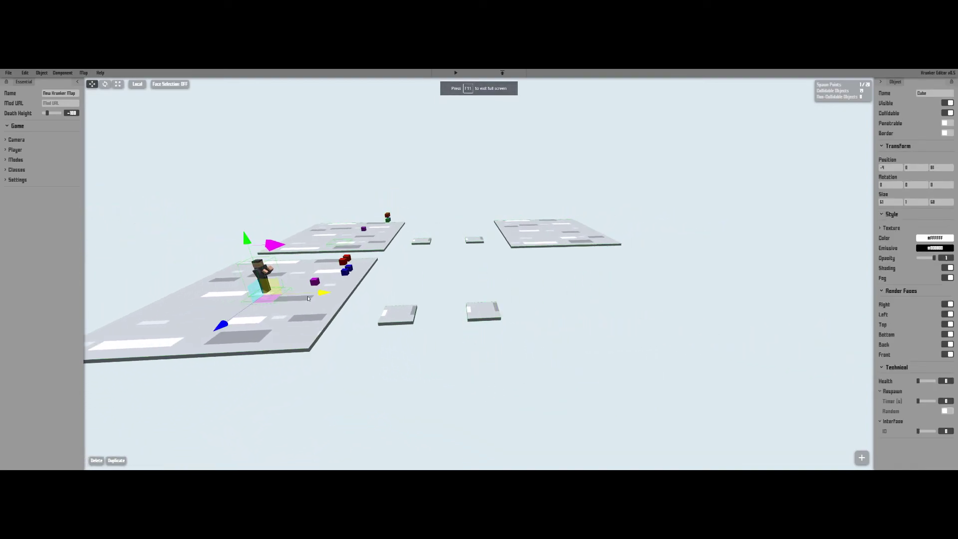
pyautogui.hotkey('shift', 'd')
pyautogui.moveTo(322, 293); pyautogui.dragTo(616, 338)
pyautogui.moveTo(486, 368); pyautogui.dragTo(513, 369)
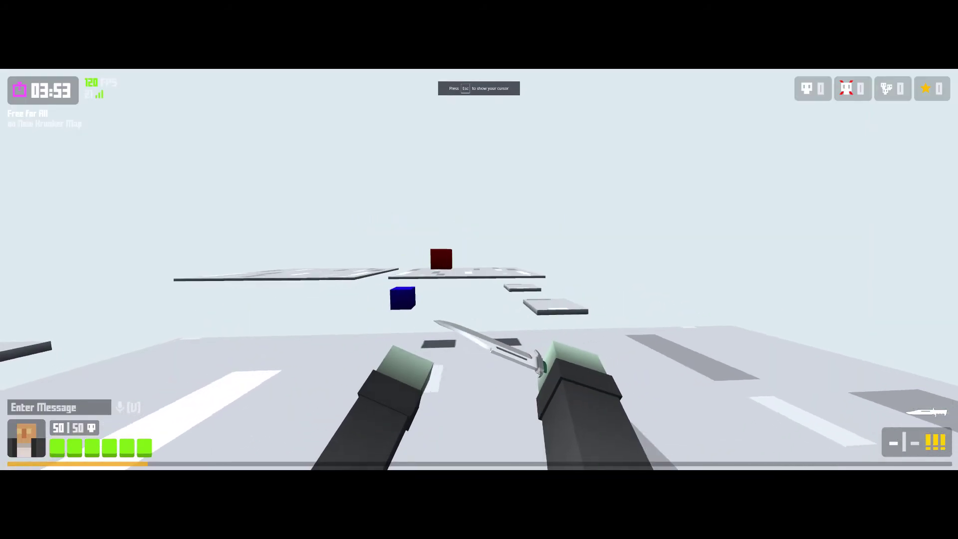
# Playtest the map and watch the gate platforms toggle from beside the red and blue trigger cubes
pyautogui.press('a')
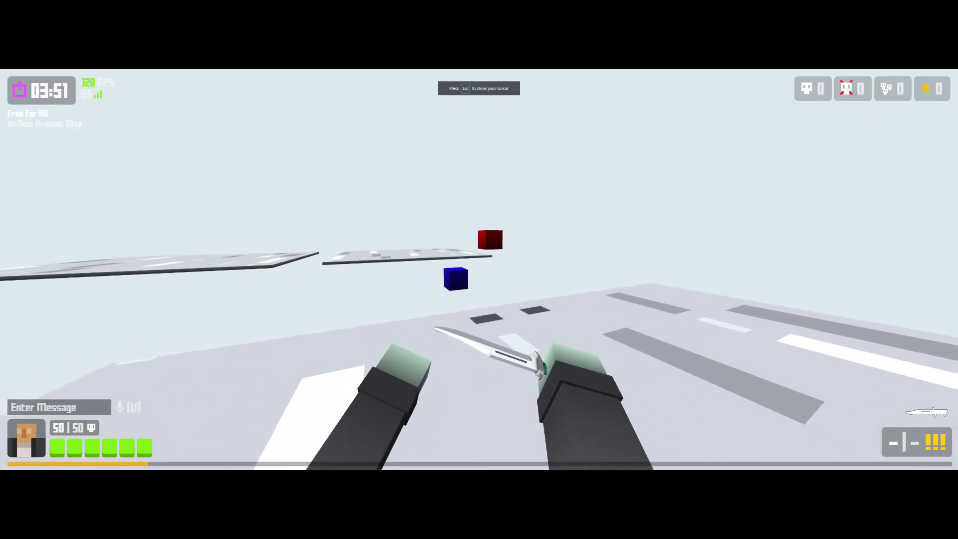
pyautogui.press('d')
pyautogui.press('w')
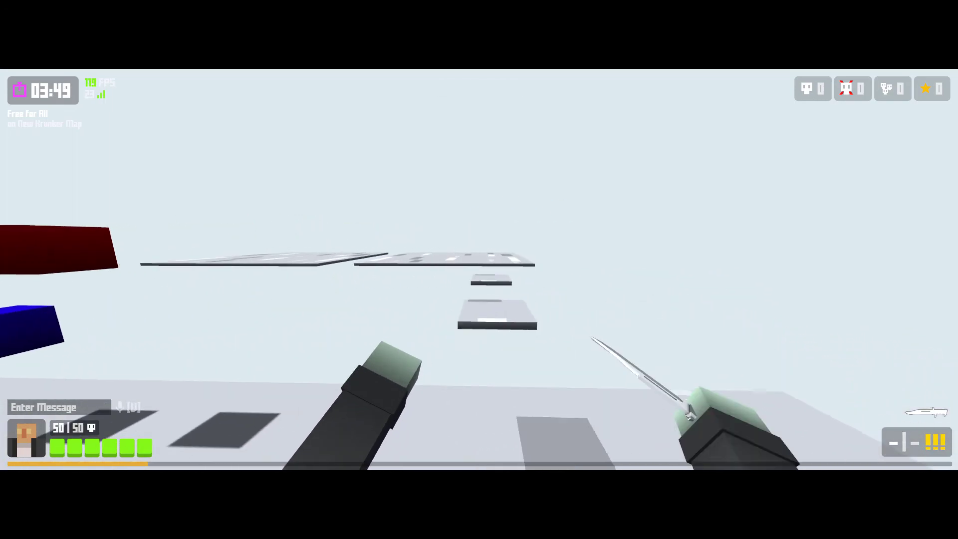
pyautogui.press('s')
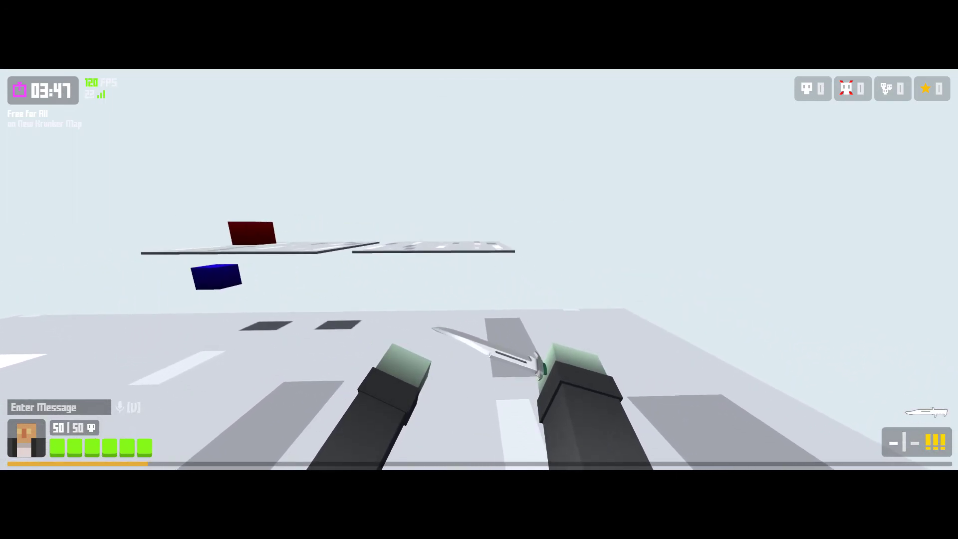
pyautogui.press('a')
pyautogui.press('d')
# Jump across the two gates to the end platform in the playtest, and check the cubes and gates again
pyautogui.press('w')
pyautogui.press('space')
pyautogui.press('w')
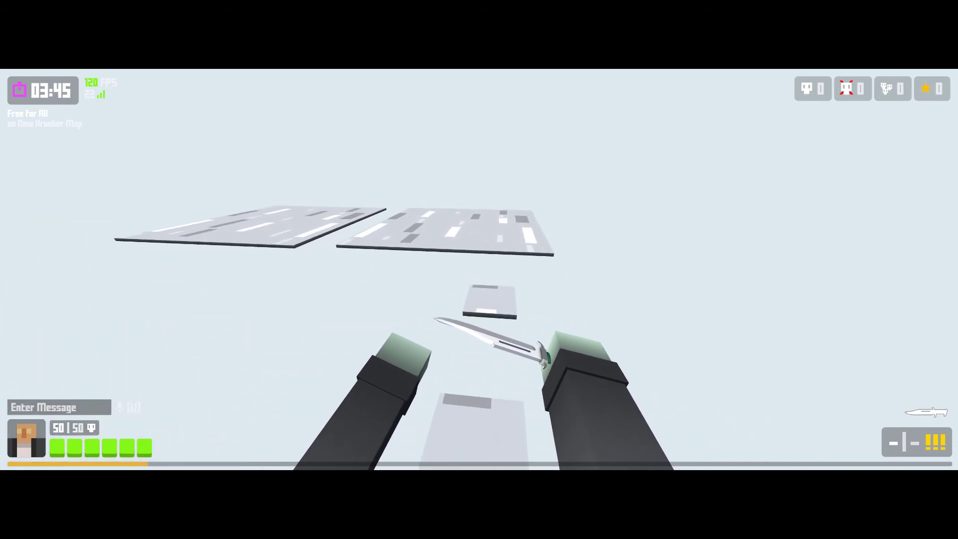
pyautogui.press('space')
pyautogui.press('w')
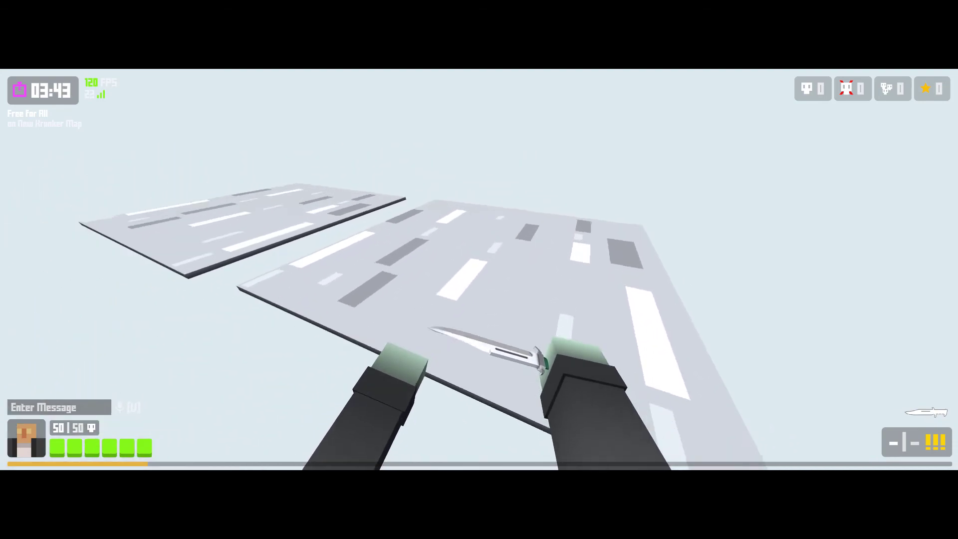
pyautogui.press('space')
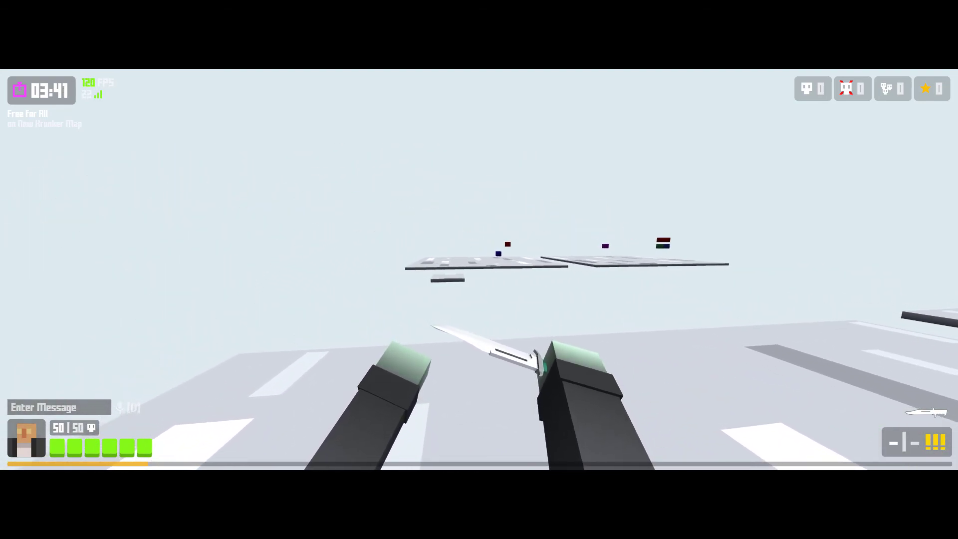
pyautogui.press('w')
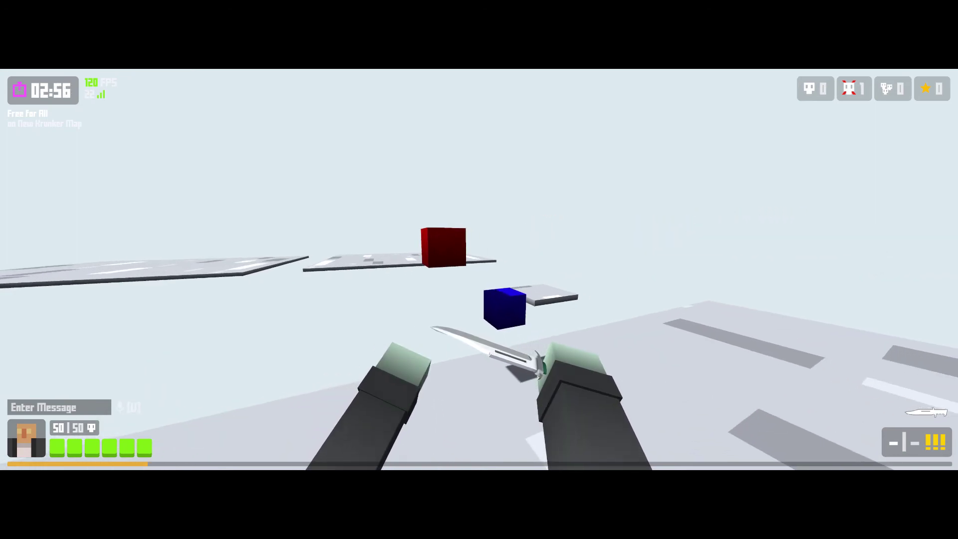
pyautogui.press('a')
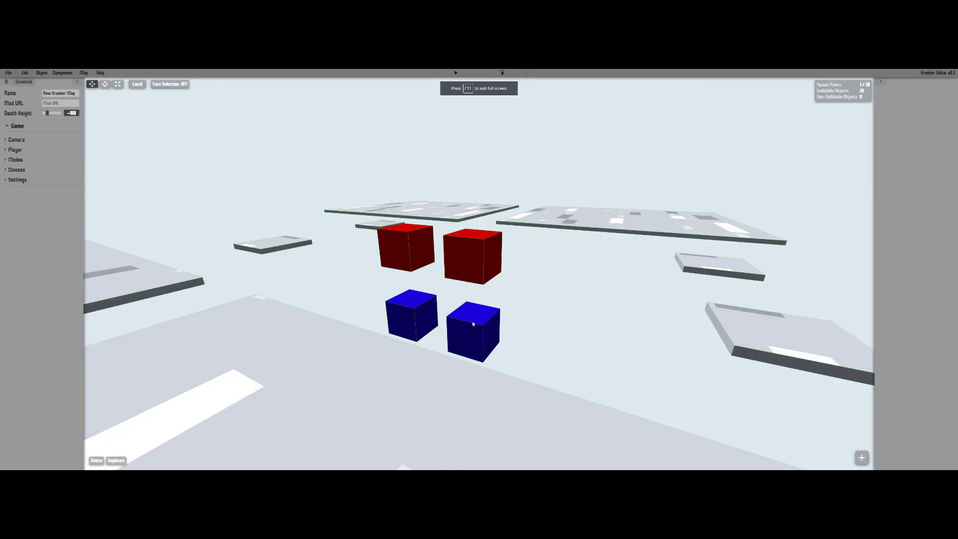
# Inspect the respawn timer, event, action and interface settings of both blue triggers and a red trigger in the editor
pyautogui.moveTo(448, 278); pyautogui.dragTo(478, 280)
pyautogui.click(483, 305)
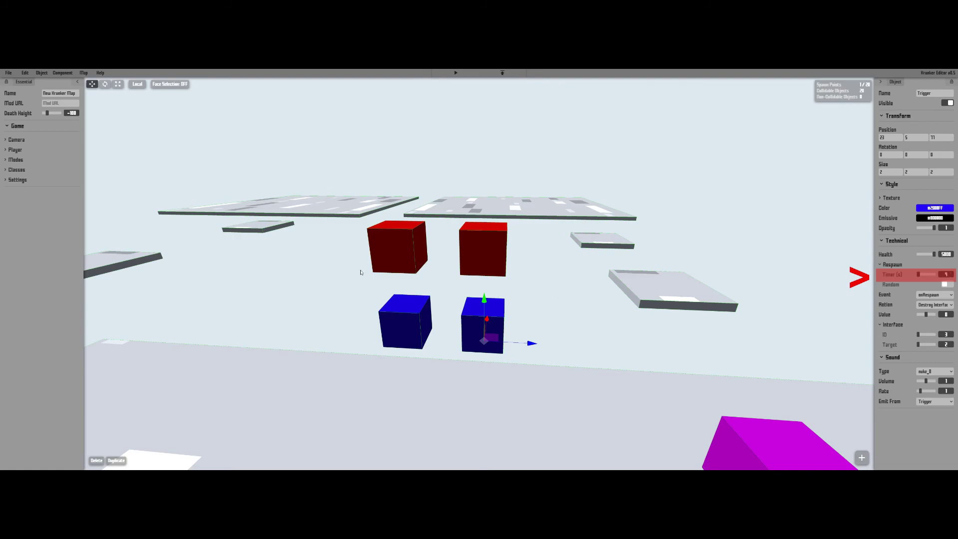
pyautogui.click(393, 322)
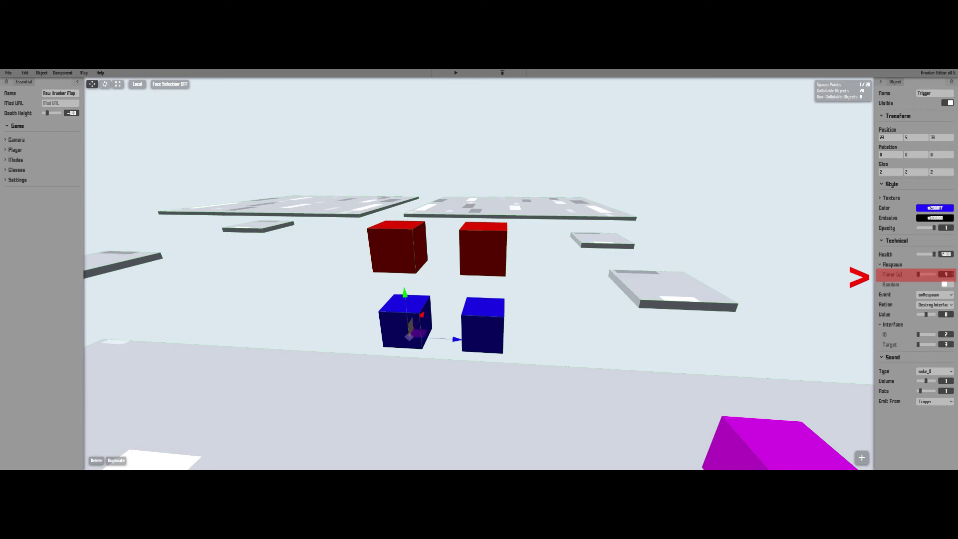
pyautogui.click(501, 232)
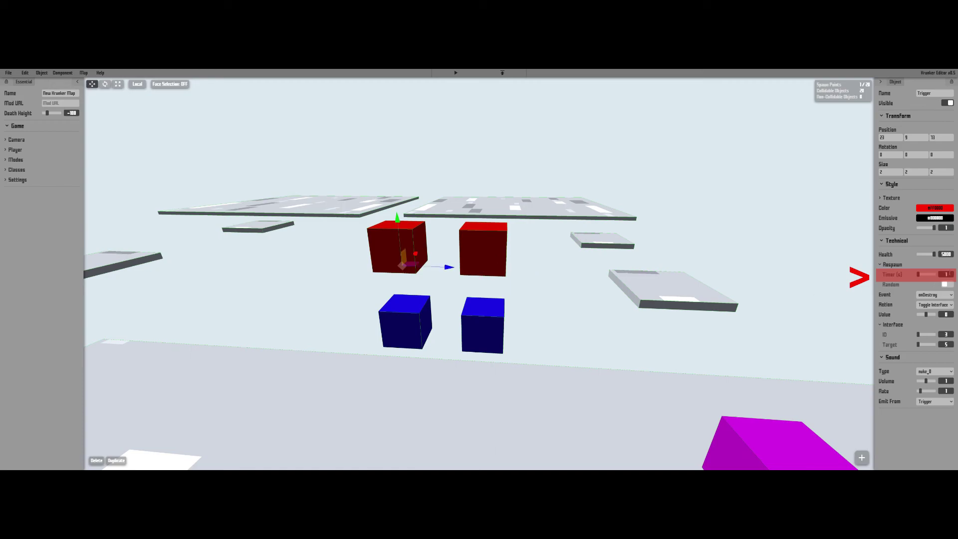
pyautogui.click(801, 256)
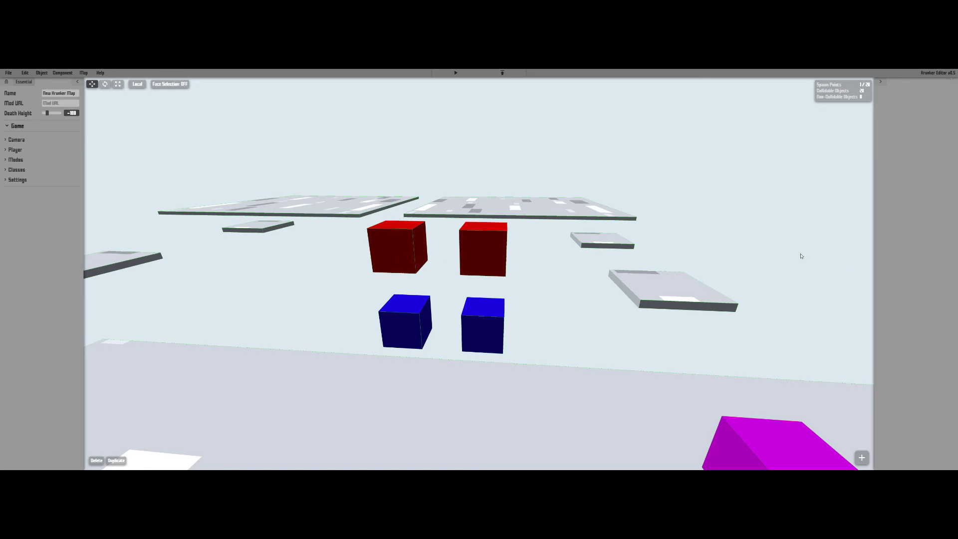
pyautogui.moveTo(802, 257); pyautogui.dragTo(782, 269, button='right')
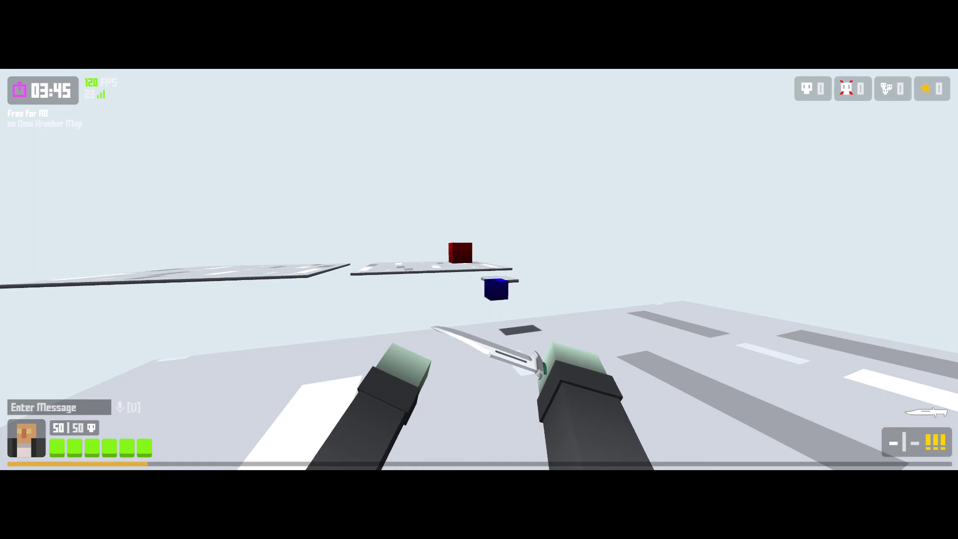
# Observe the red and blue cubes and the gates from different spots on the spawn platform in another playtest
pyautogui.press('w')
pyautogui.press('space')
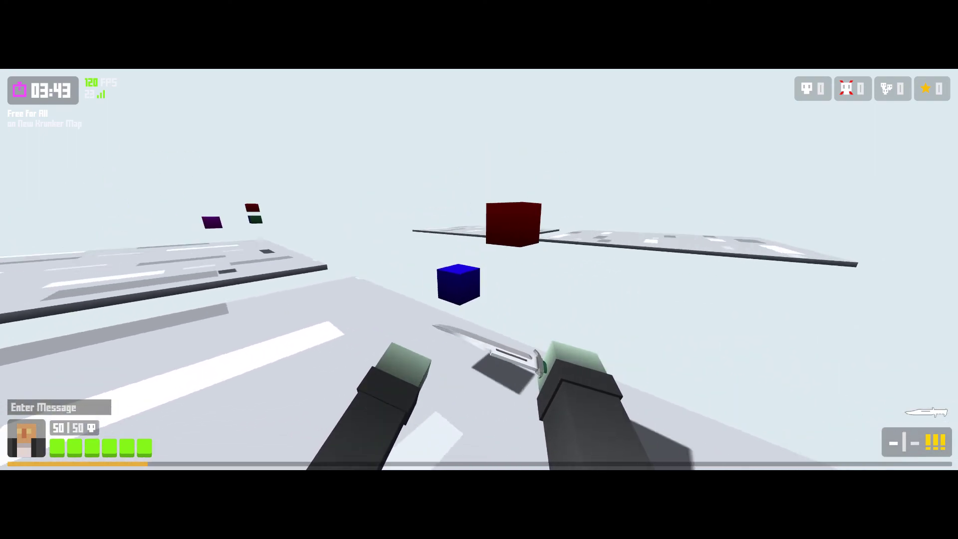
pyautogui.press('s')
pyautogui.press('a')
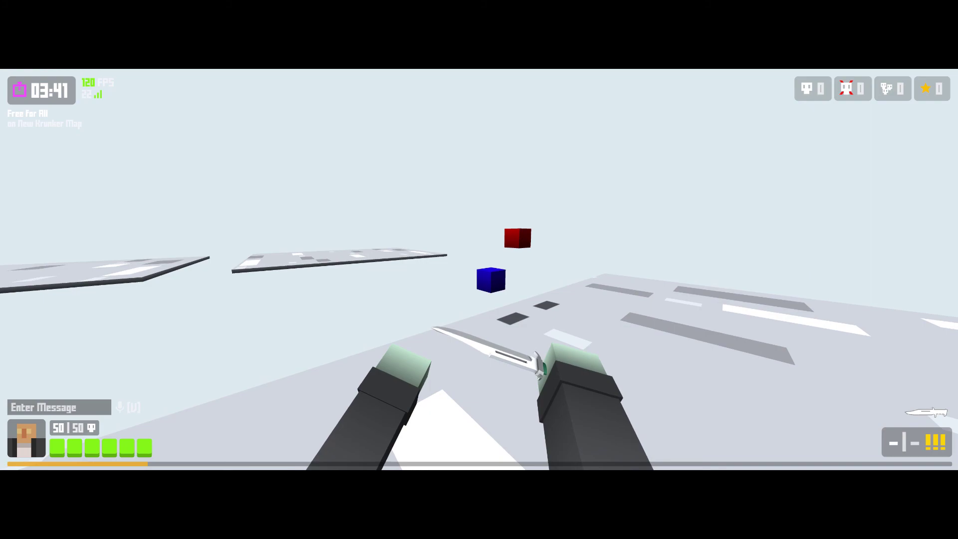
pyautogui.press('d')
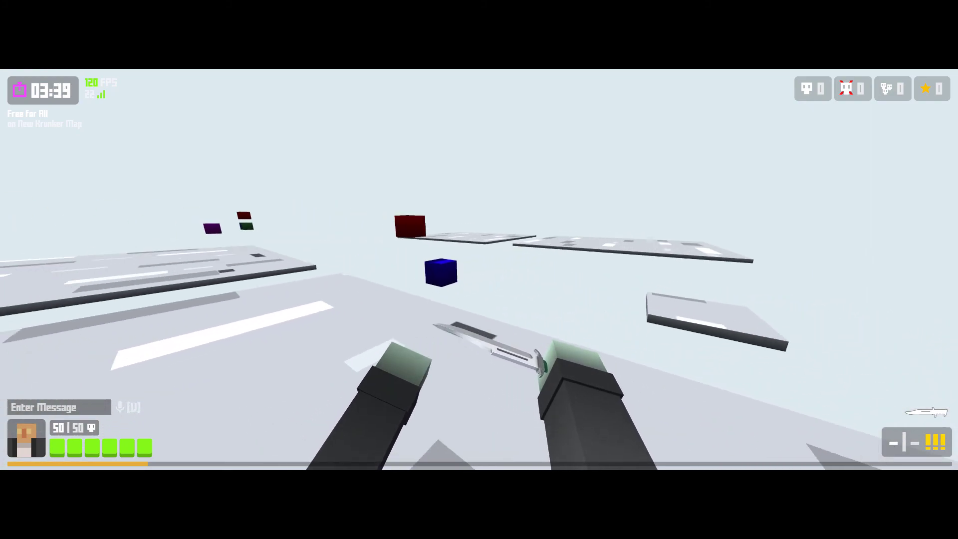
pyautogui.press('w')
pyautogui.press('a')
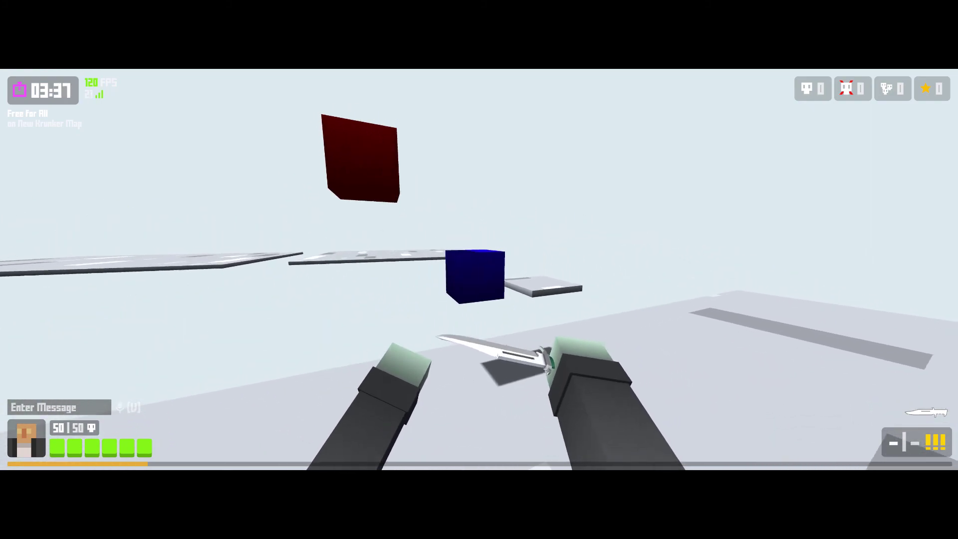
pyautogui.press('d')
# Cross both toggling gates to reach the end platform in this playtest
pyautogui.press('w')
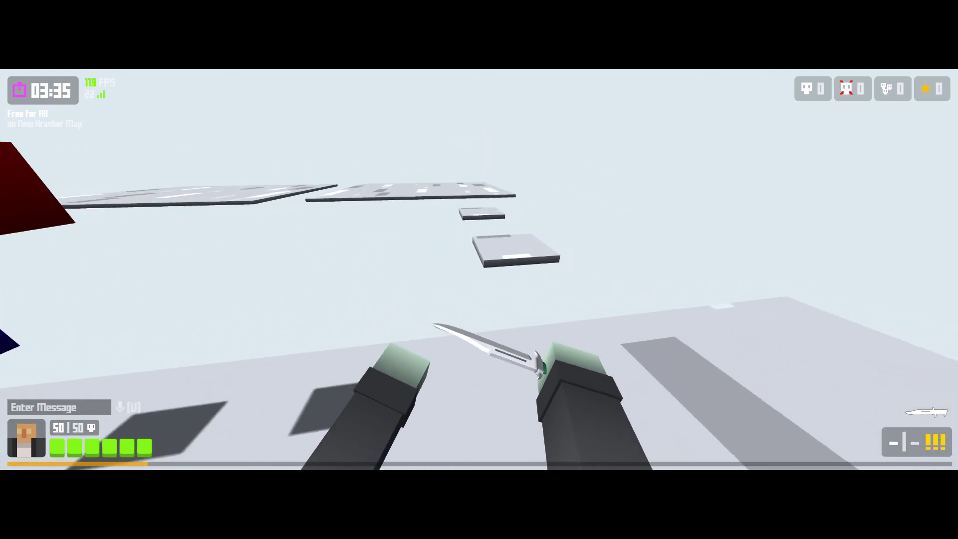
pyautogui.press('space')
pyautogui.press('w')
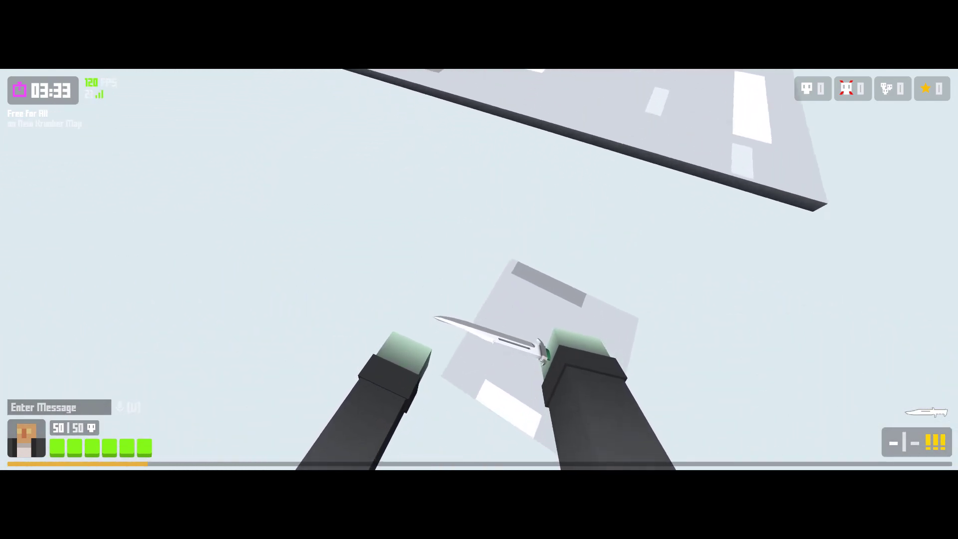
pyautogui.press('space')
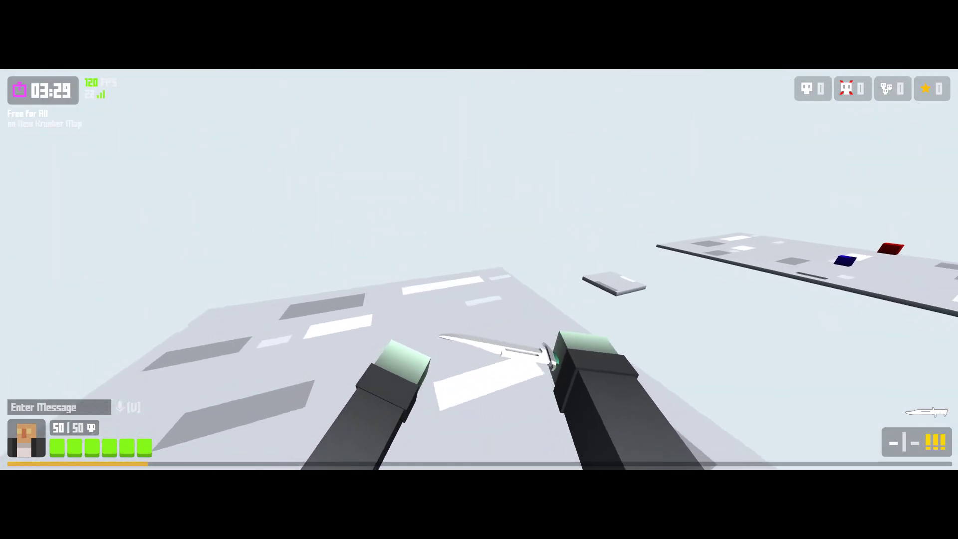
pyautogui.press('w')
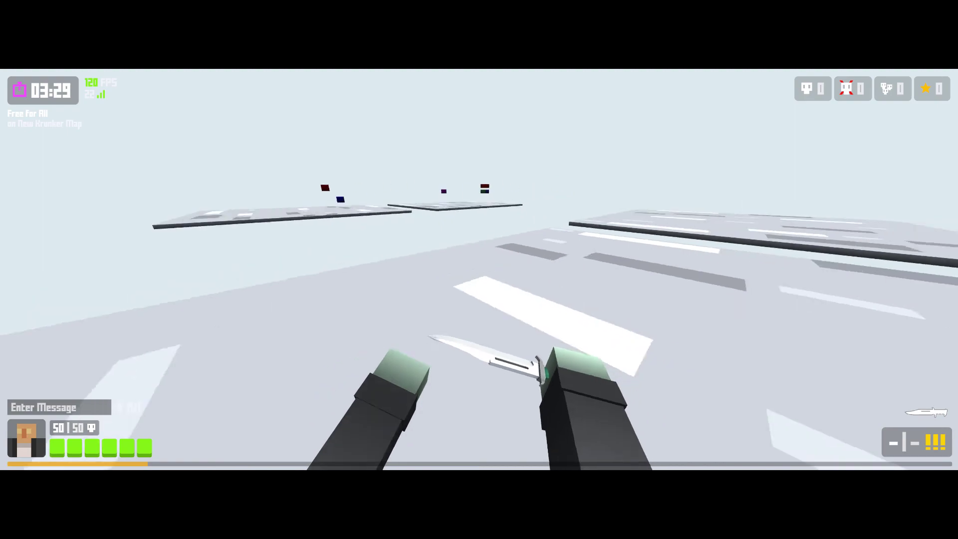
# Move around the end platform and look back at the distant trigger cubes and the toggling gates
pyautogui.press('space')
pyautogui.press('w')
pyautogui.press('space')
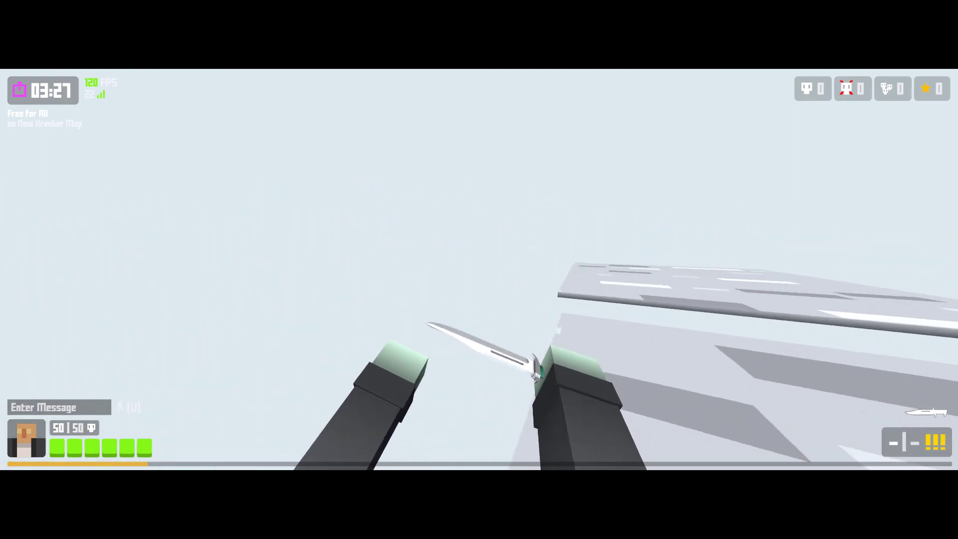
pyautogui.press('w')
pyautogui.press('space')
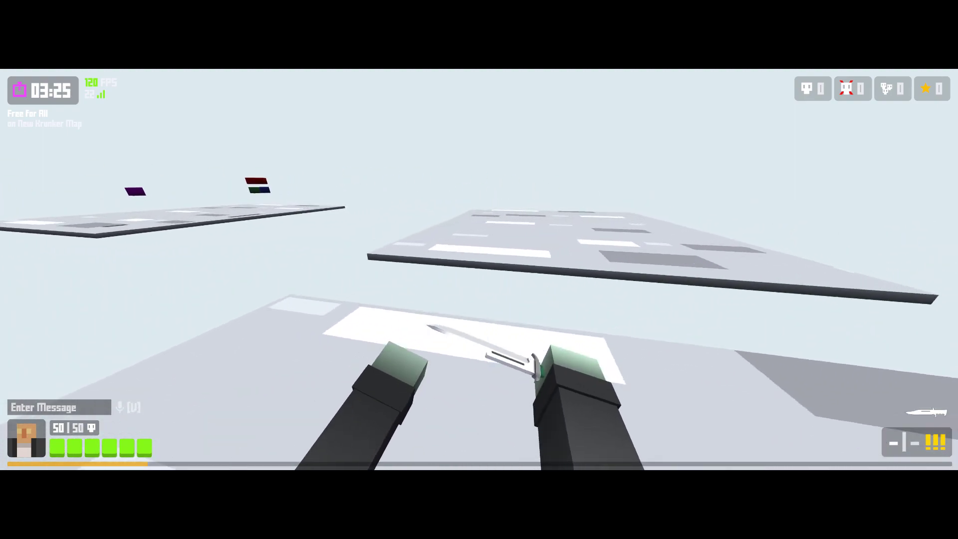
pyautogui.press('w')
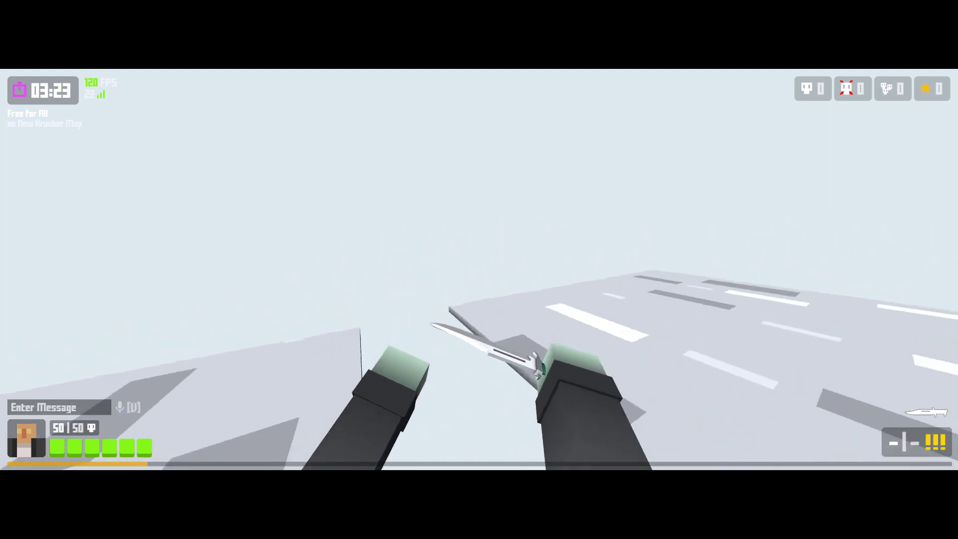
pyautogui.press('w')
pyautogui.press('space')
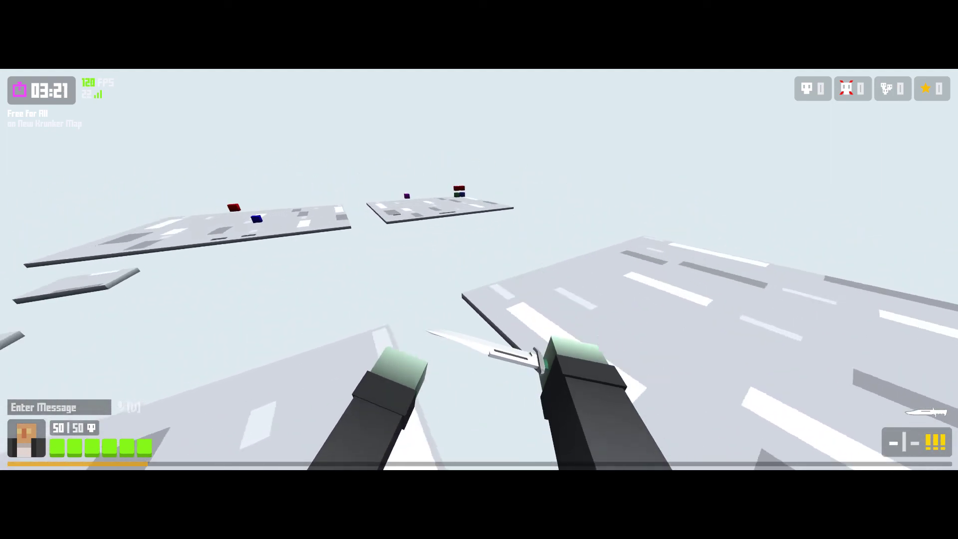
pyautogui.press('w')
pyautogui.press('space')
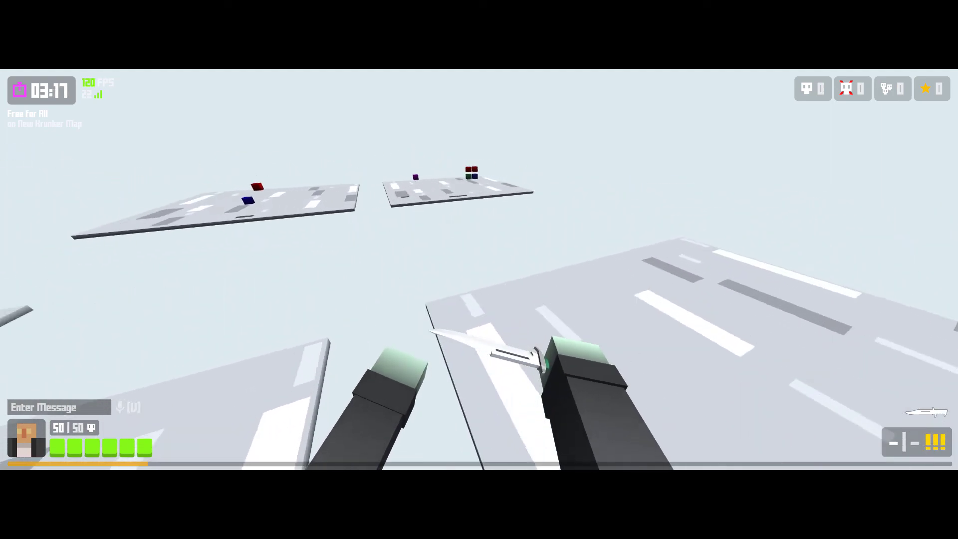
pyautogui.press('w')
pyautogui.press('space')
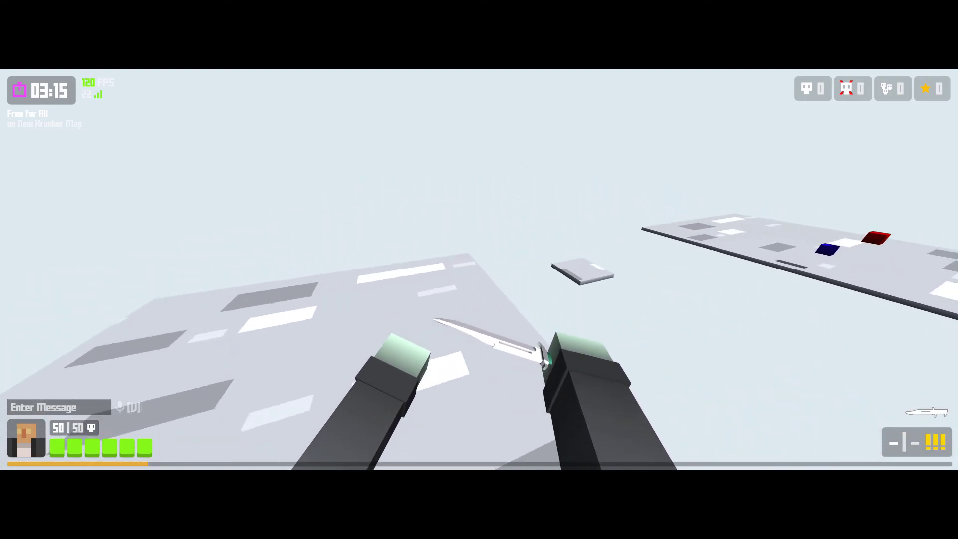